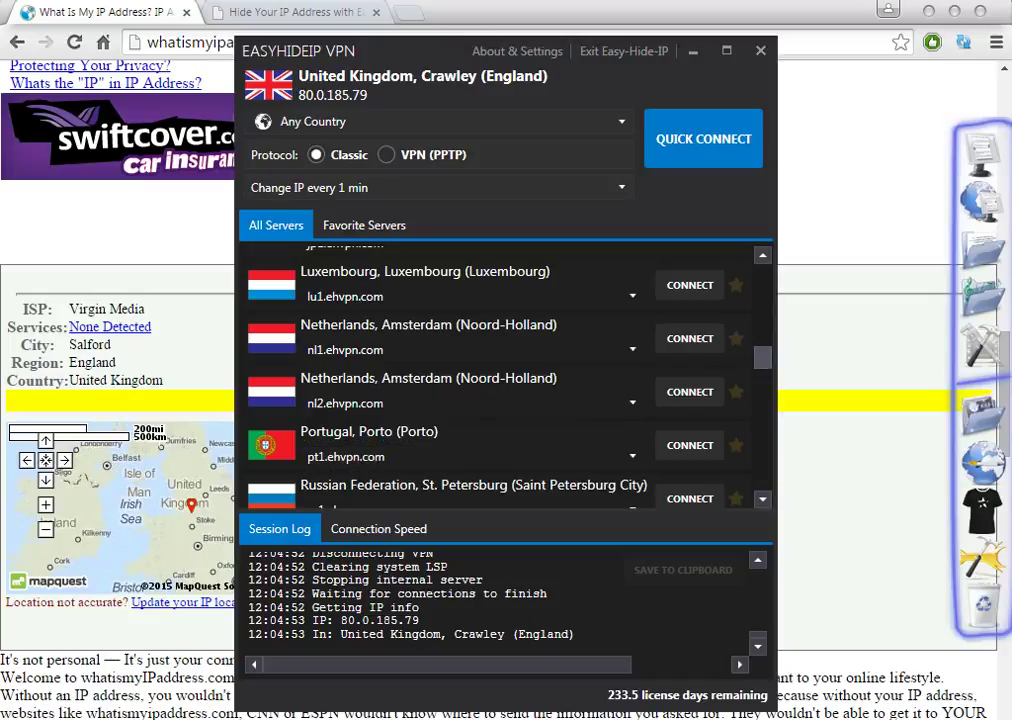
Check the country list and leave it on Any Country.
scroll(500, 380, up, 5)
scroll(500, 380, down, 2)
scroll(500, 380, down, 2)
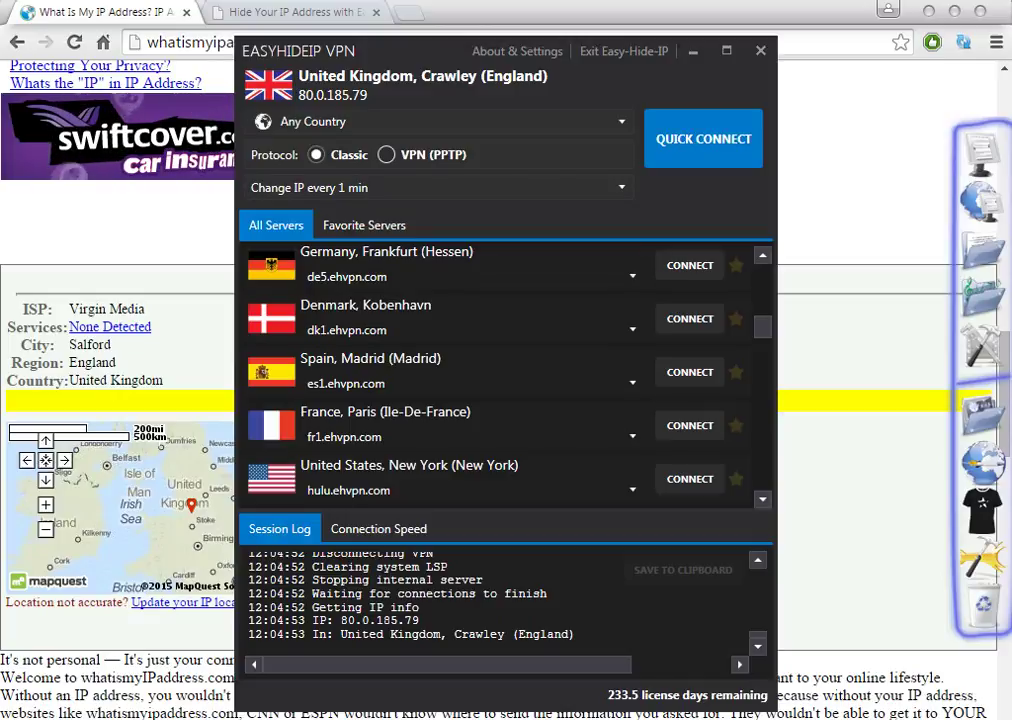
click(438, 121)
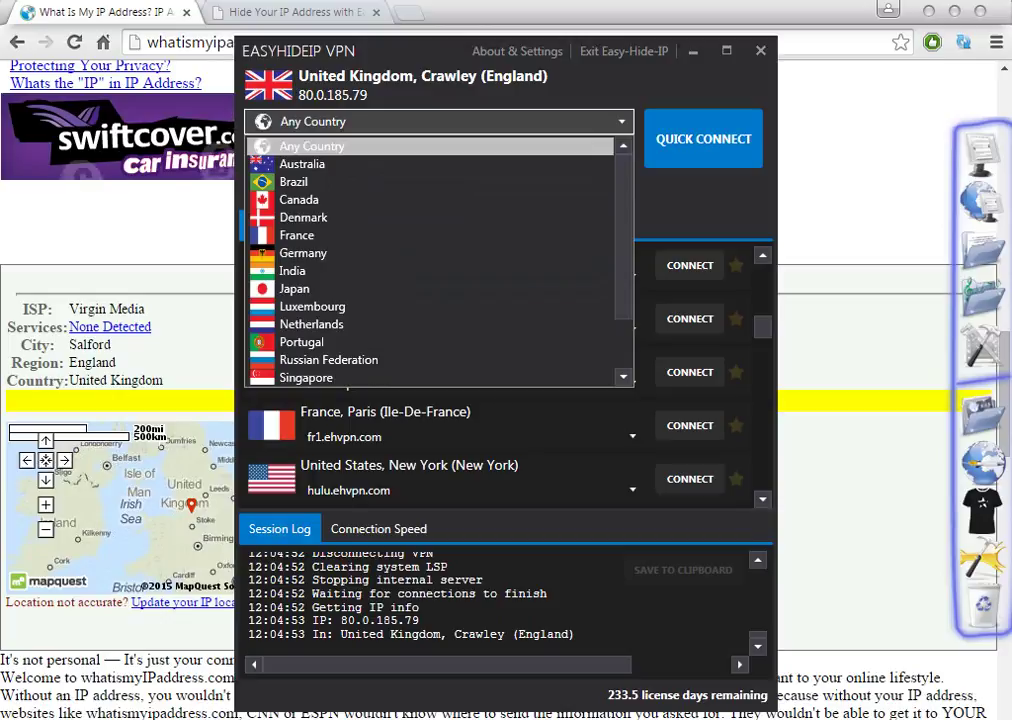
key(Escape)
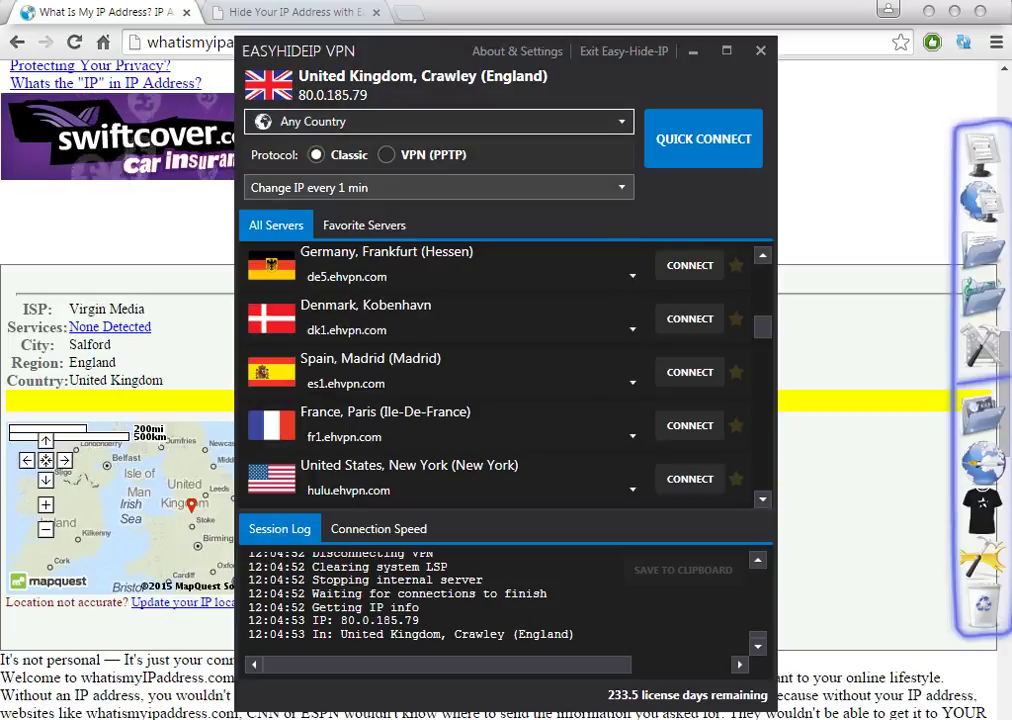
Set the IP change interval to every 5 min, keeping the country on Any Country.
click(438, 187)
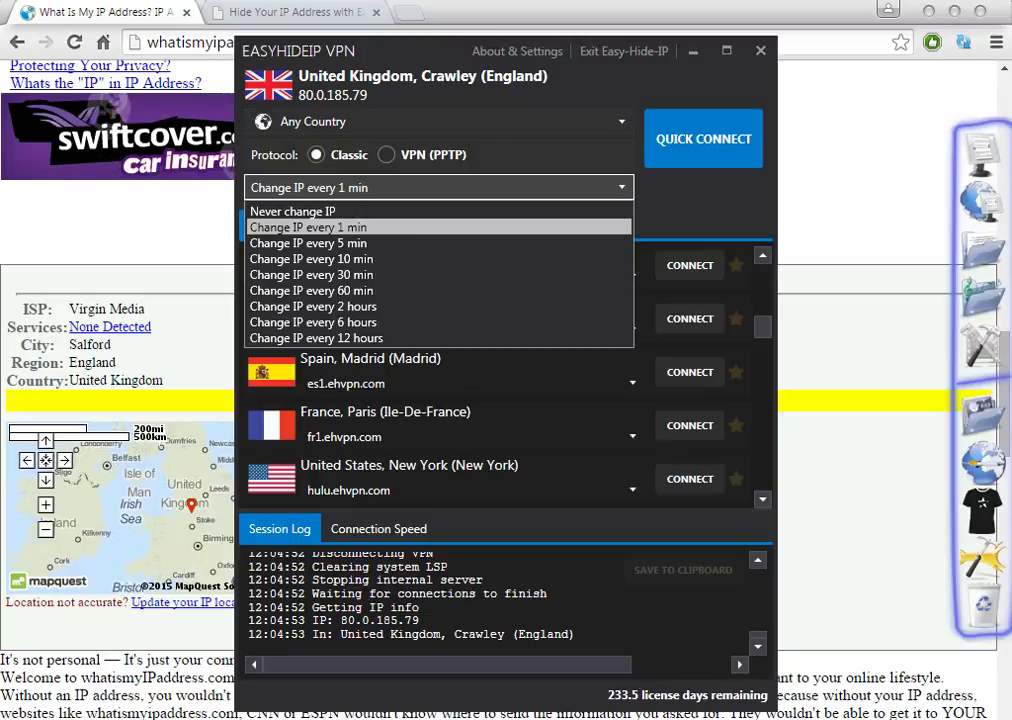
key(Up)
key(Down)
key(Down)
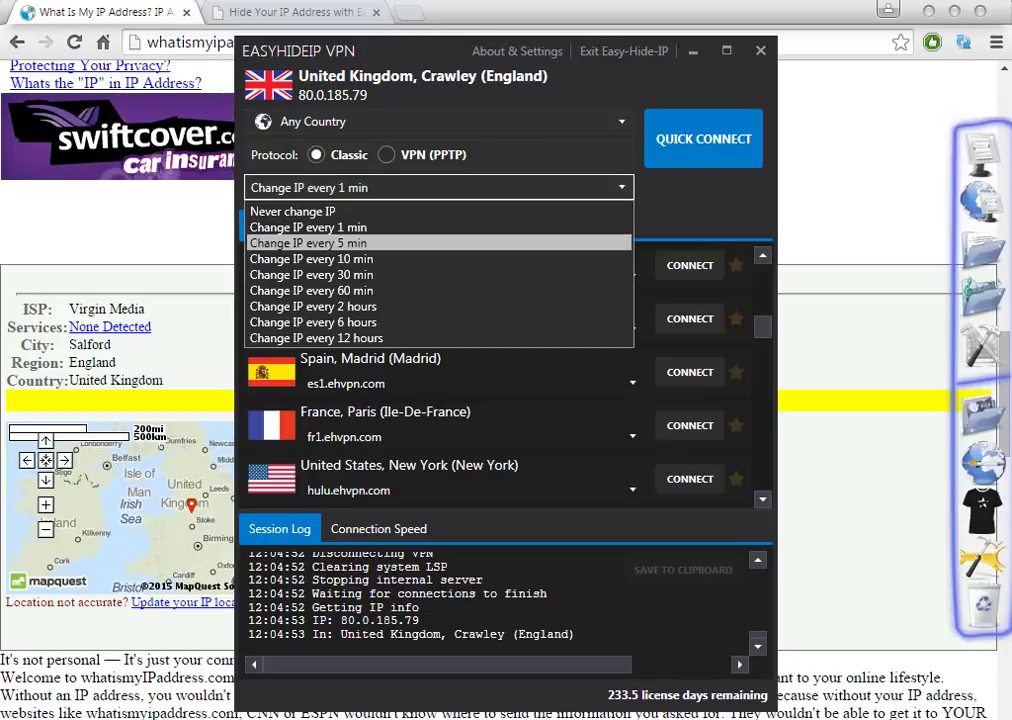
key(Up)
key(Down)
key(Up)
key(Down)
key(Up)
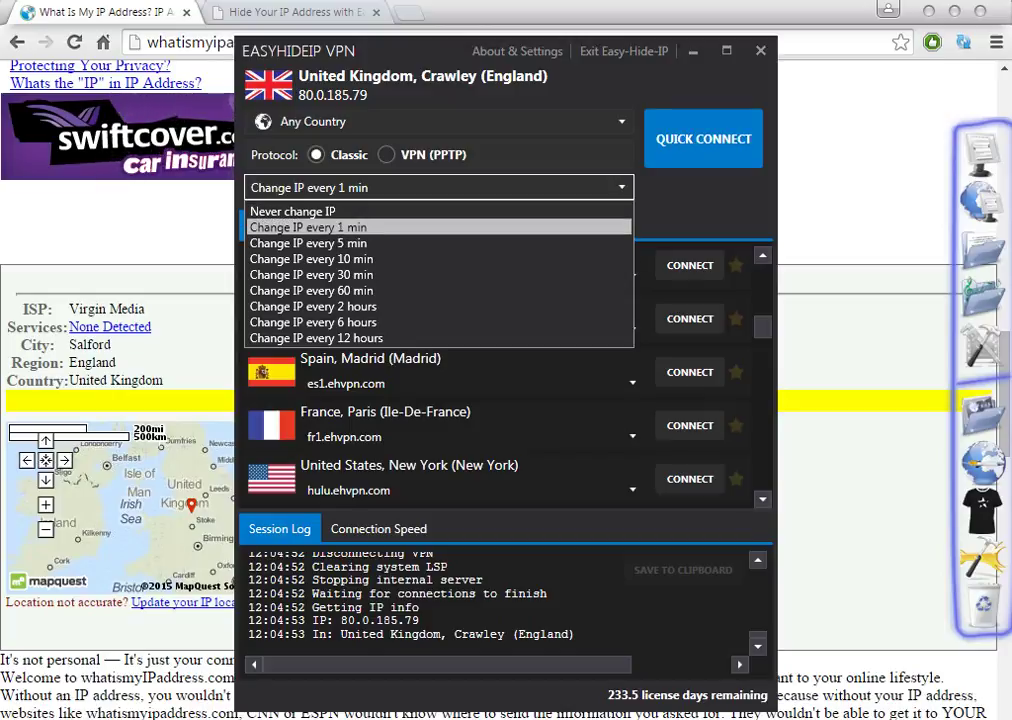
key(Down)
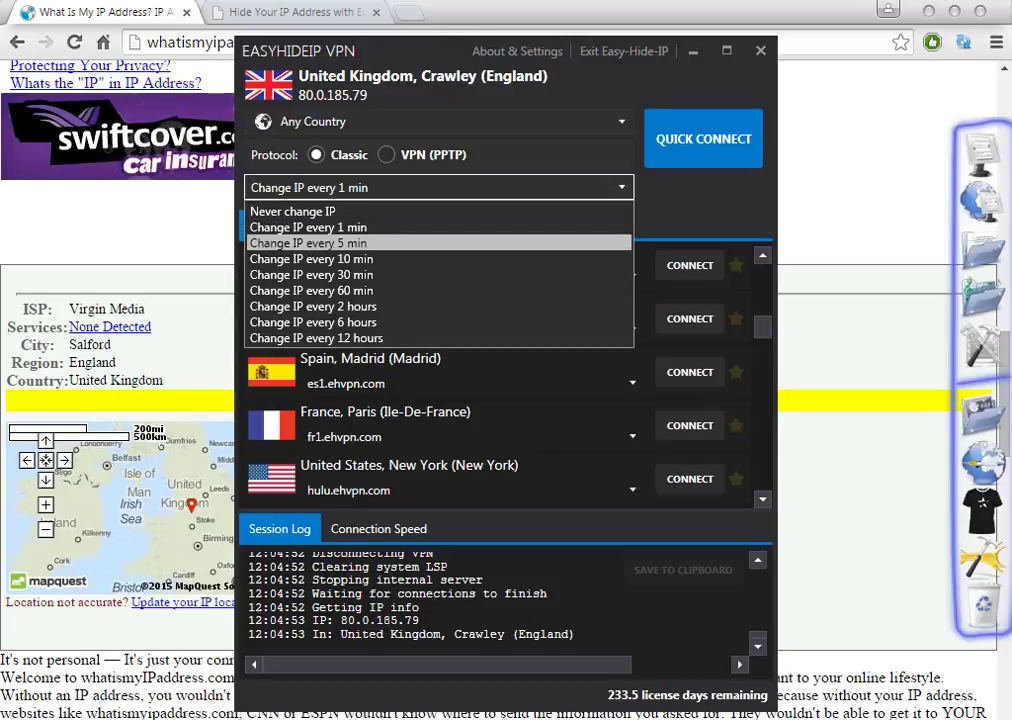
key(Return)
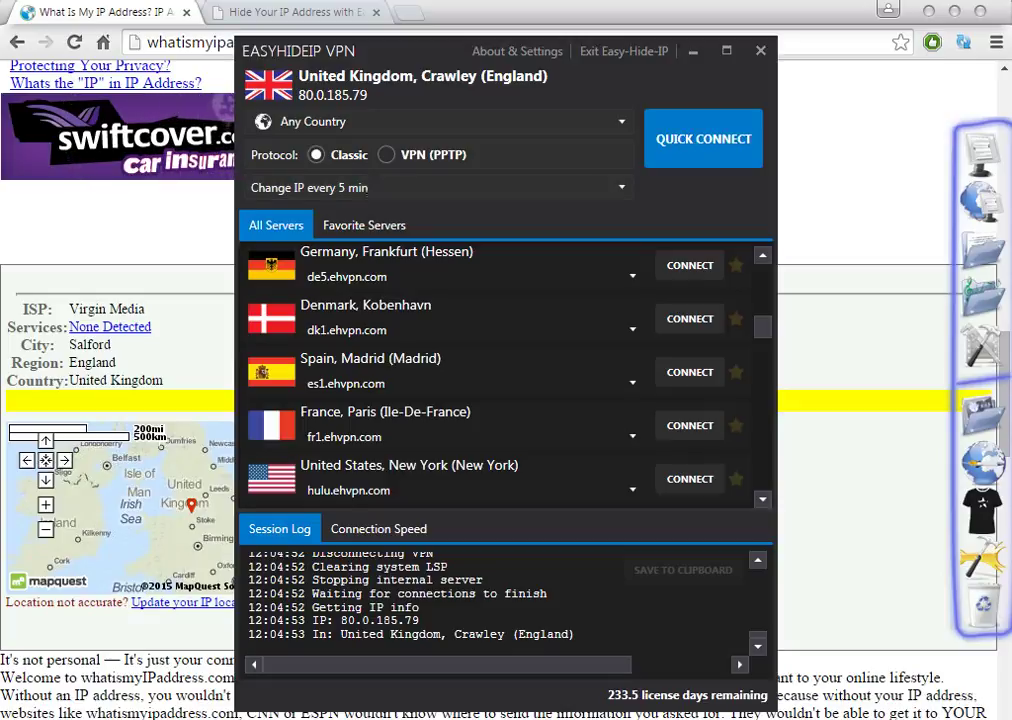
click(439, 121)
key(Escape)
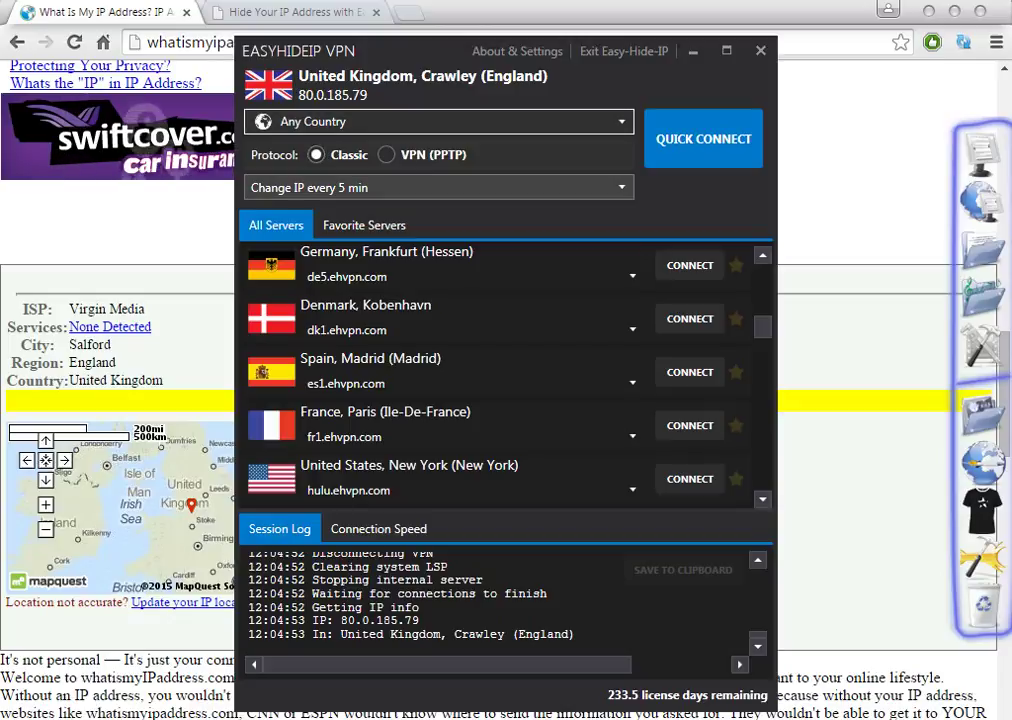
Set the IP change interval to every 1 min.
click(430, 187)
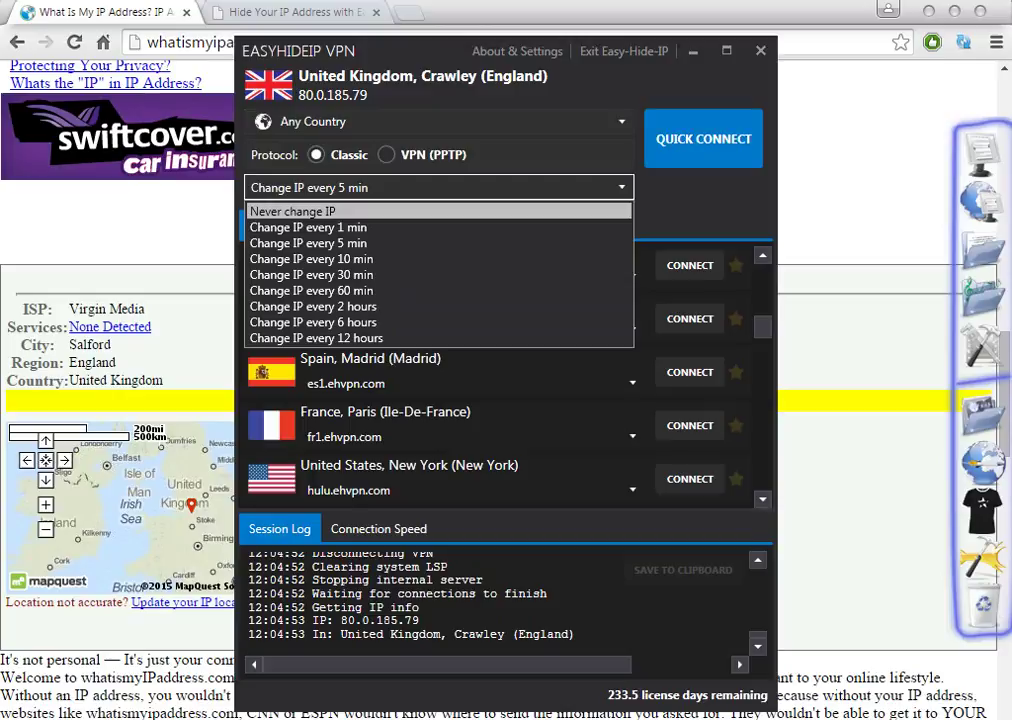
key(Return)
key(alt+Down)
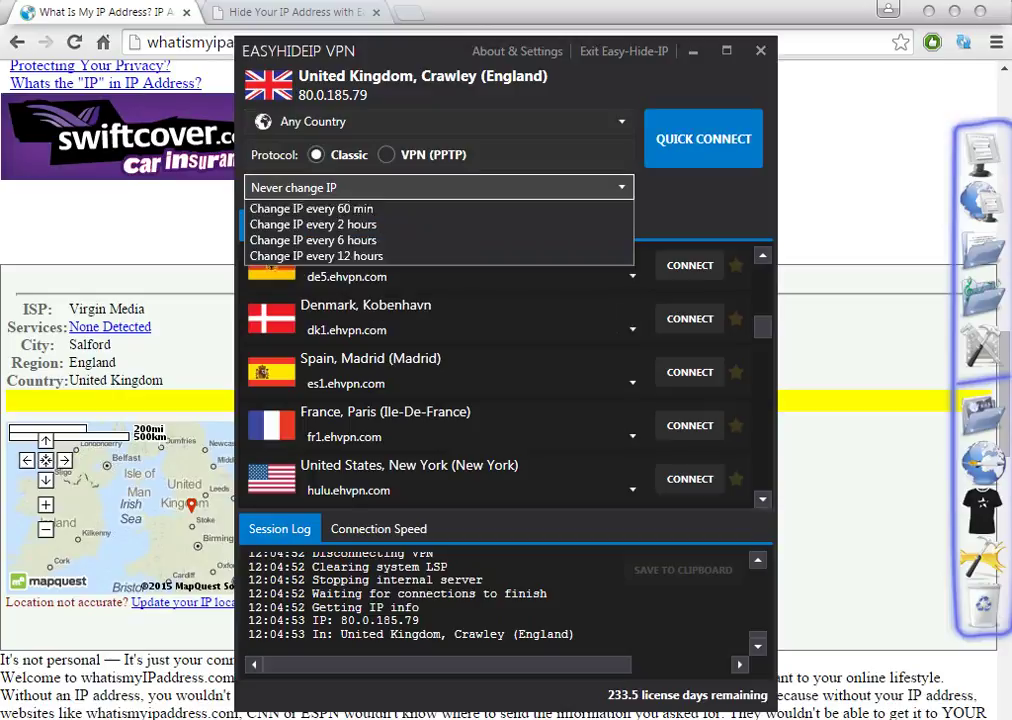
key(Down)
key(Return)
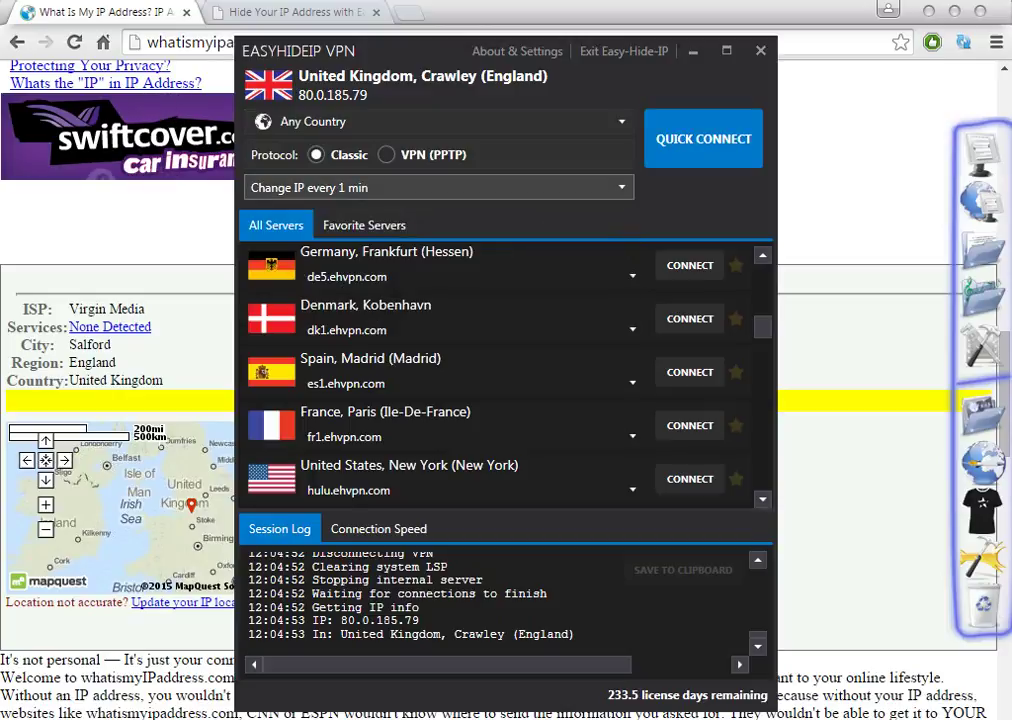
Choose Spain as the country and connect, getting Madrid address 94.46.241.7.
key(shift+Tab)
key(shift+Tab)
key(alt+Down)
key(Down)
key(Down)
key(Down)
key(Down)
key(Down)
key(Down)
key(Down)
key(Down)
key(Down)
key(Down)
key(Down)
key(Down)
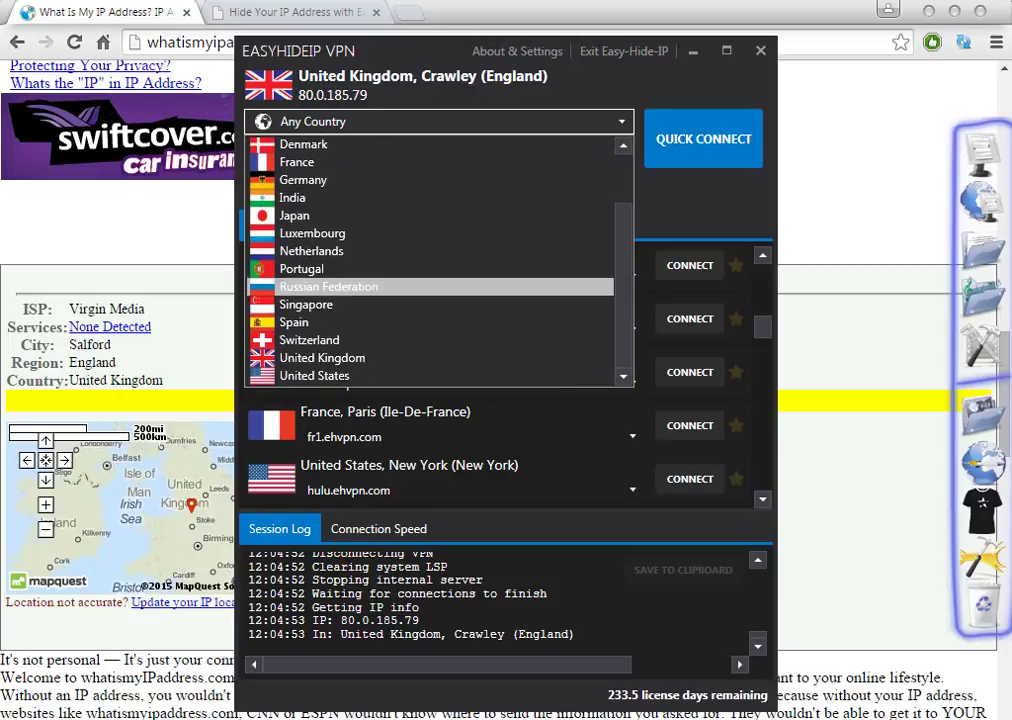
key(Down)
key(Down)
key(Return)
key(Tab)
key(Return)
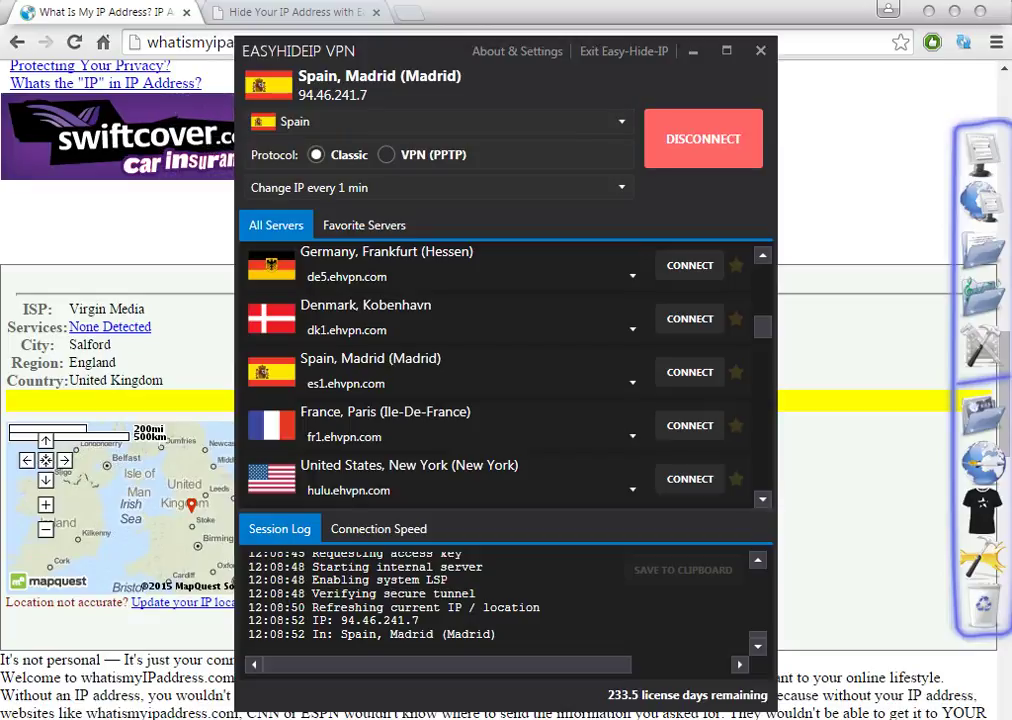
key(alt+Tab)
Reload whatismyipaddress.com and compare it with the VPN, confirming 94.46.241.7 in Spain.
key(F5)
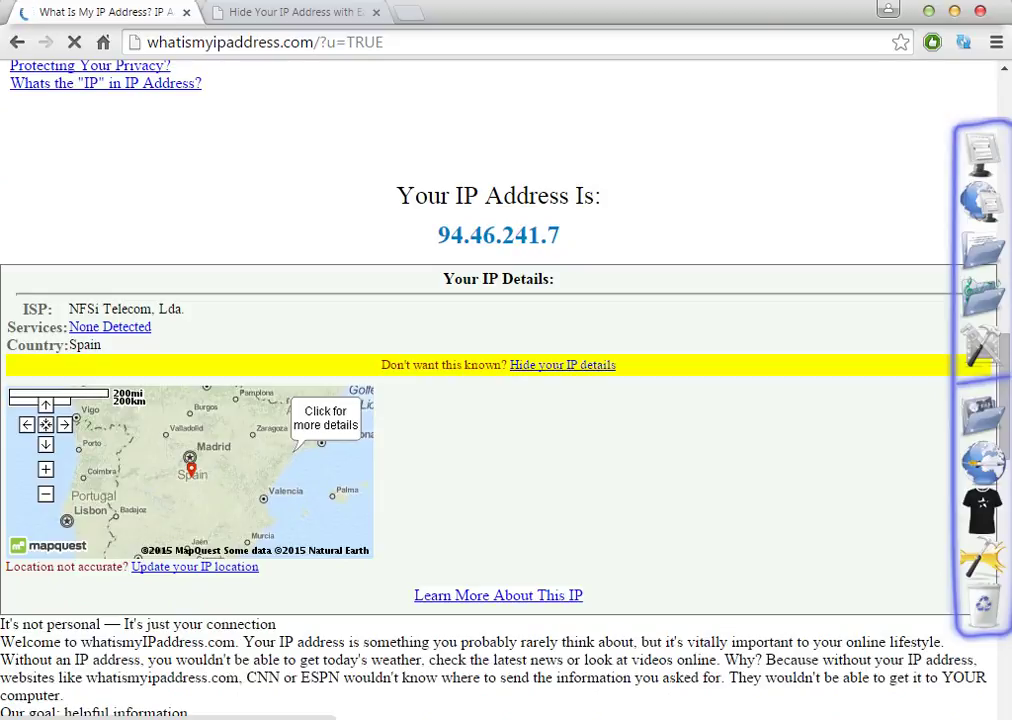
key(alt+Tab)
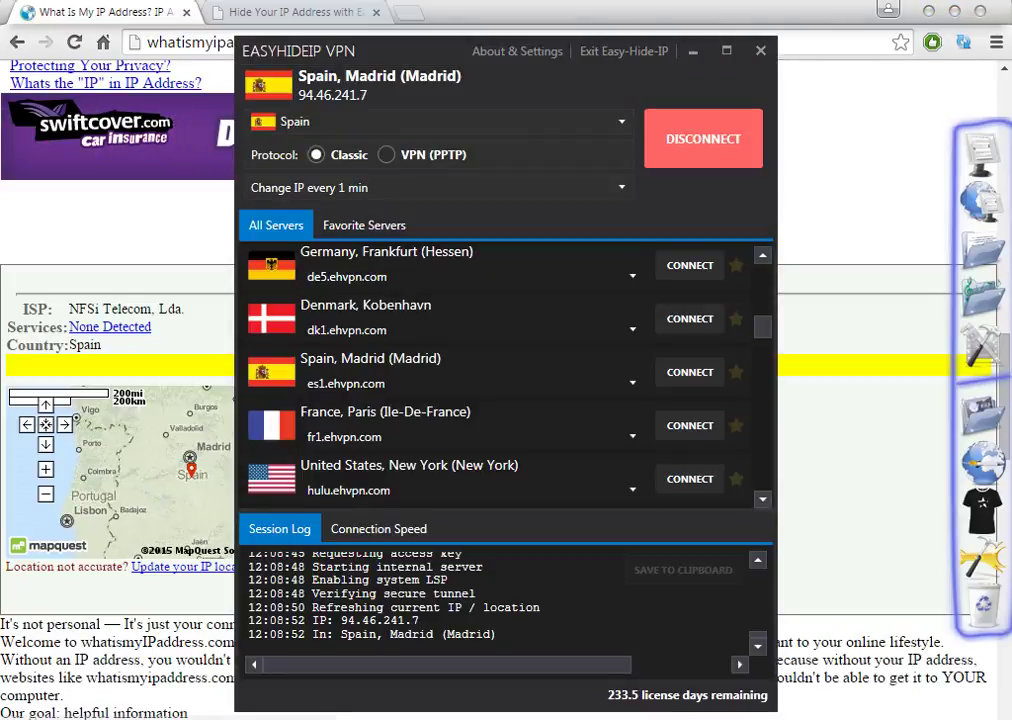
key(alt+Tab)
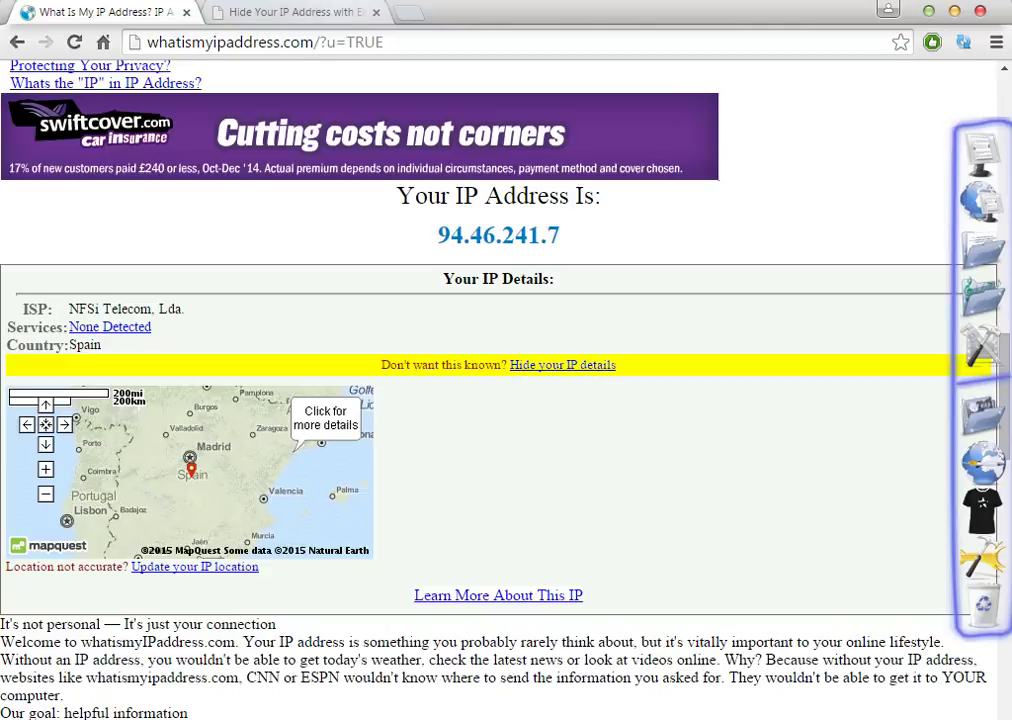
Glance at the Easy-Hide-IP site, return to the IP lookup page, then bring up the VPN window.
click(290, 12)
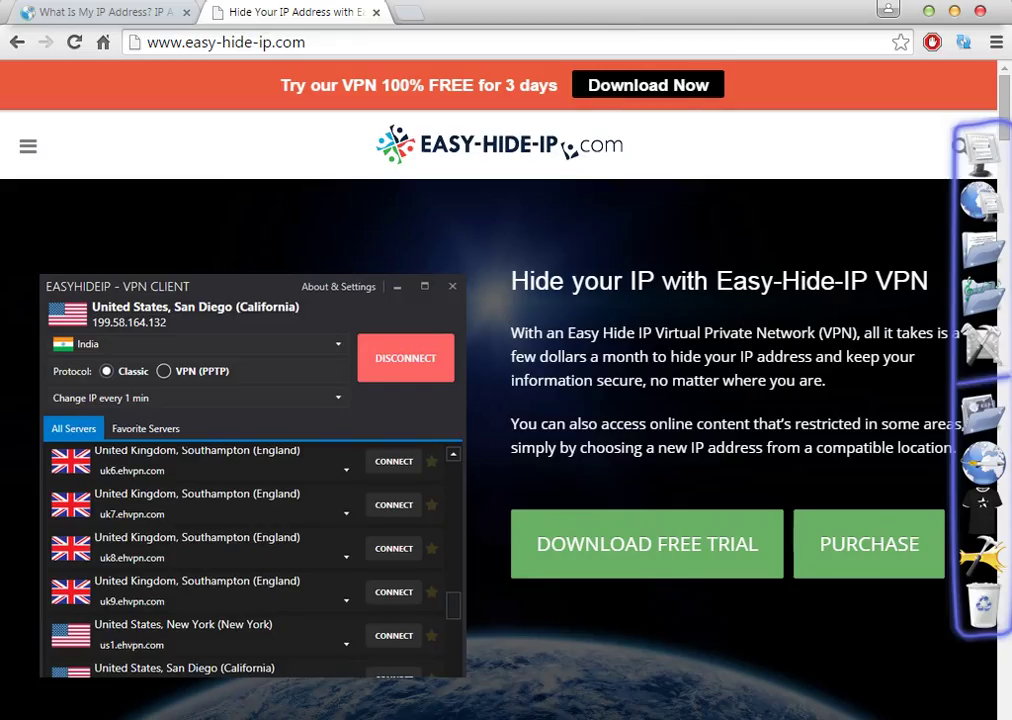
click(100, 12)
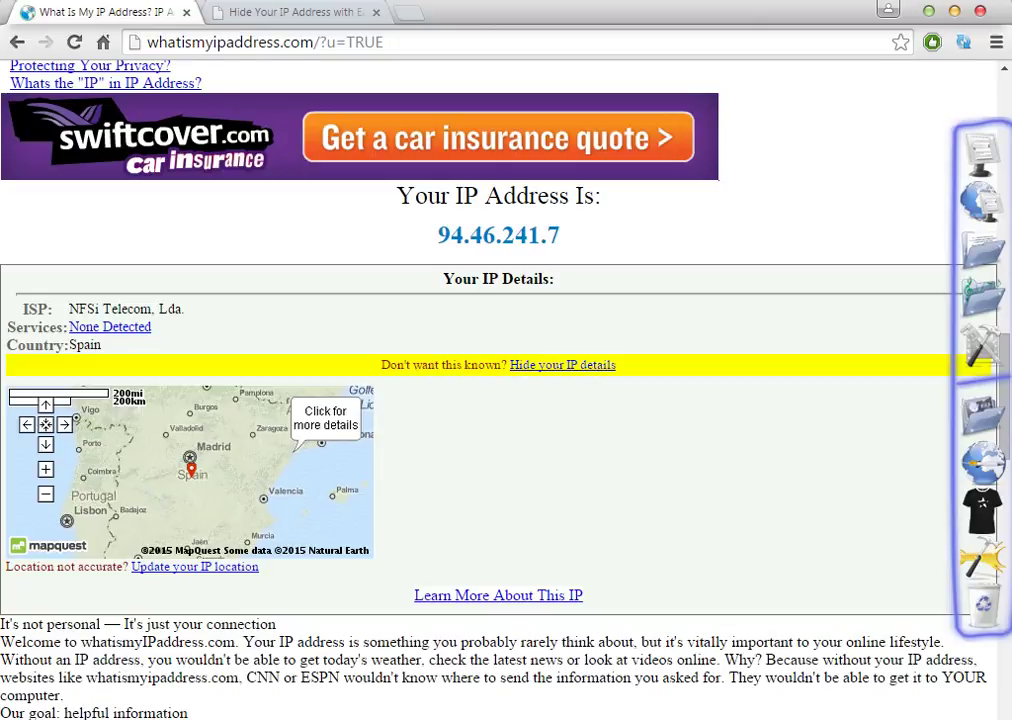
key(alt+Tab)
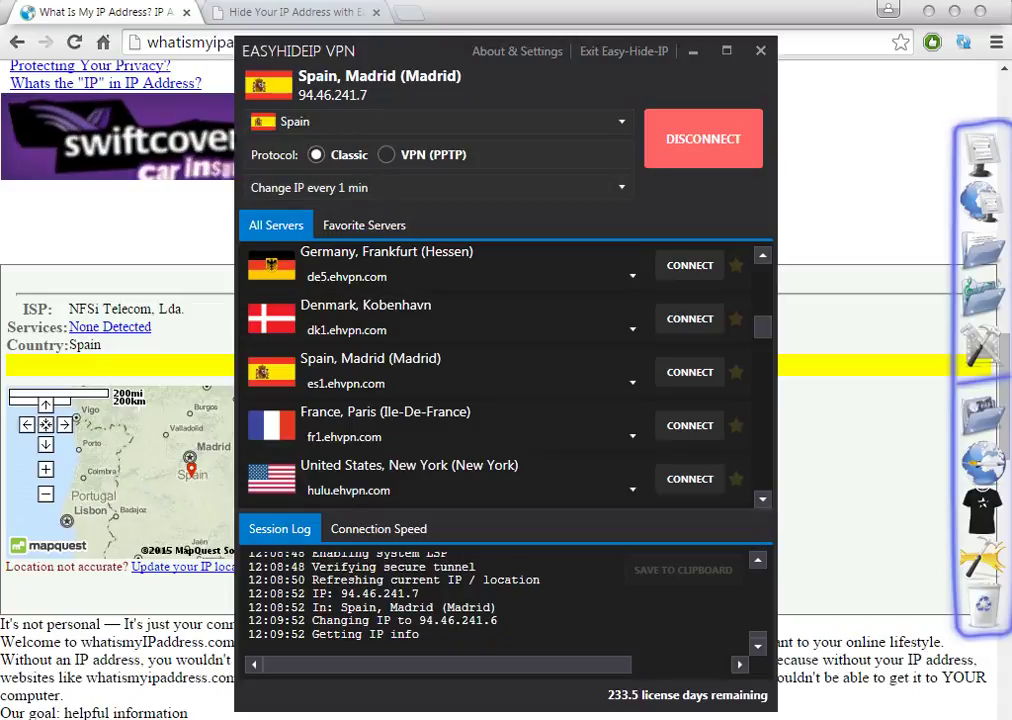
Refocus the IP lookup page, then switch to the Easy-Hide-IP website tab.
click(213, 42)
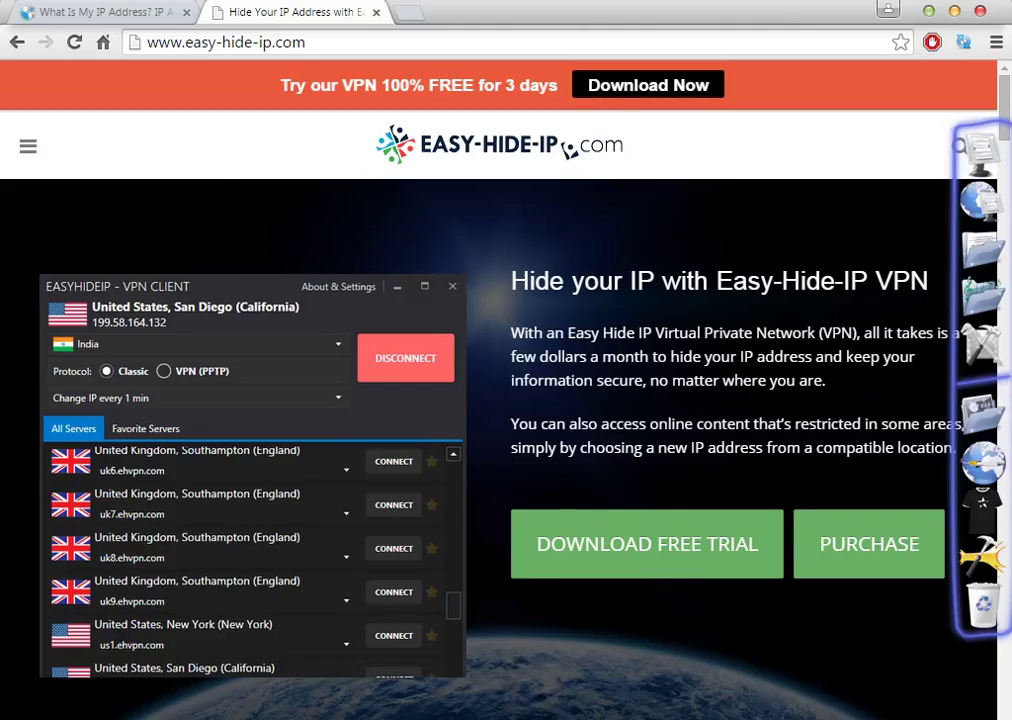
click(290, 12)
scroll(500, 400, down, 7)
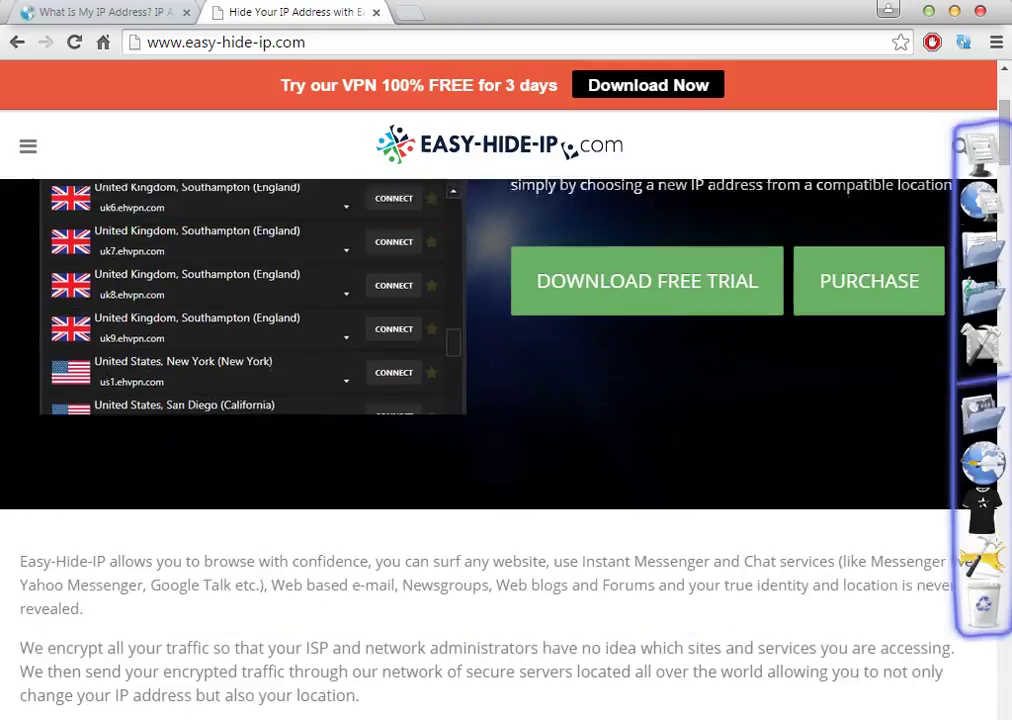
scroll(500, 400, up, 6)
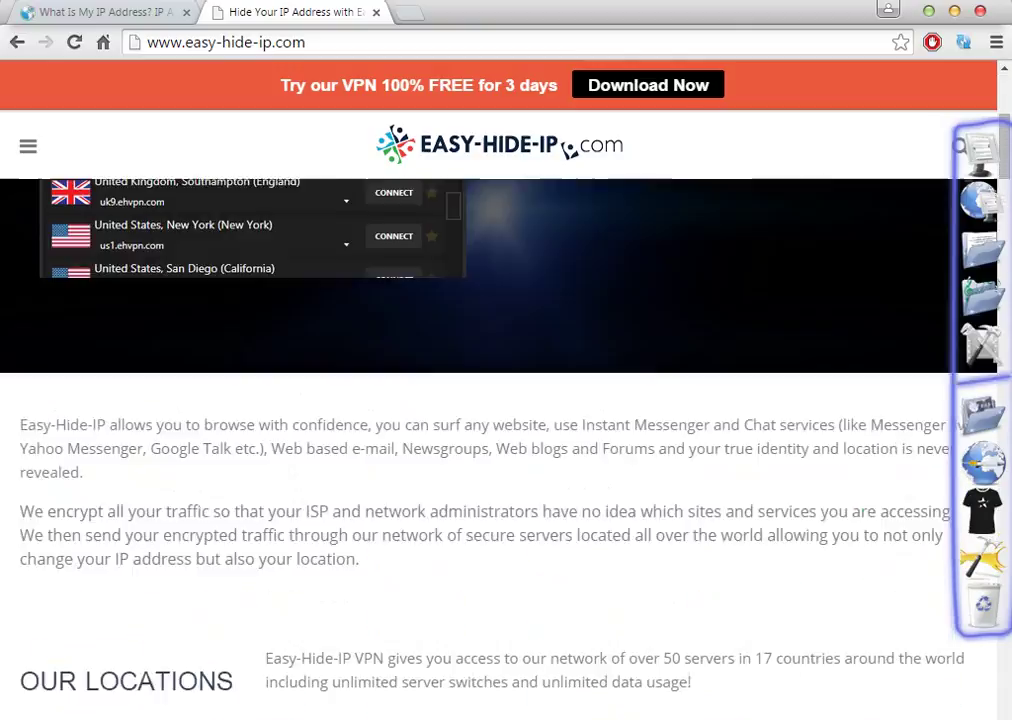
scroll(500, 400, down, 3)
scroll(500, 400, down, 9)
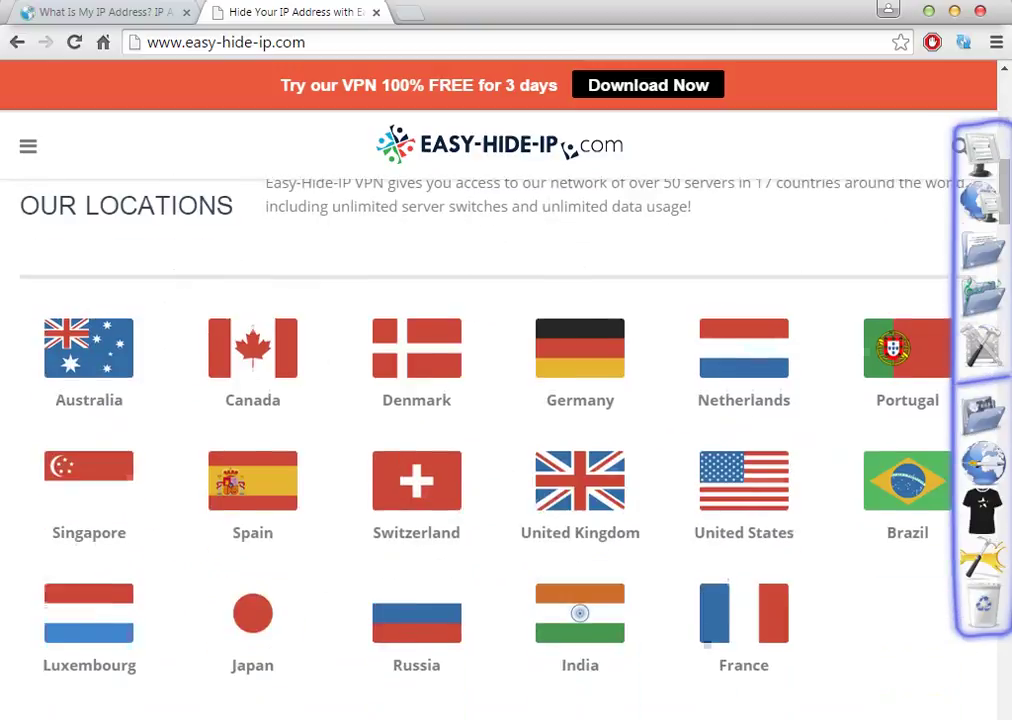
scroll(500, 400, down, 4)
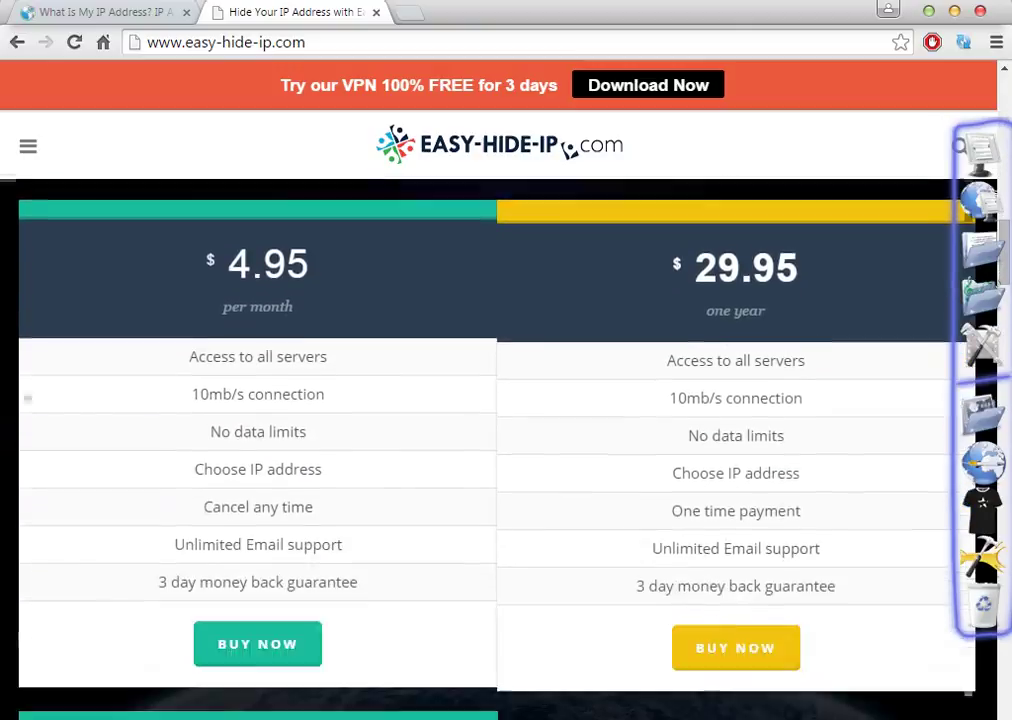
scroll(500, 400, up, 1)
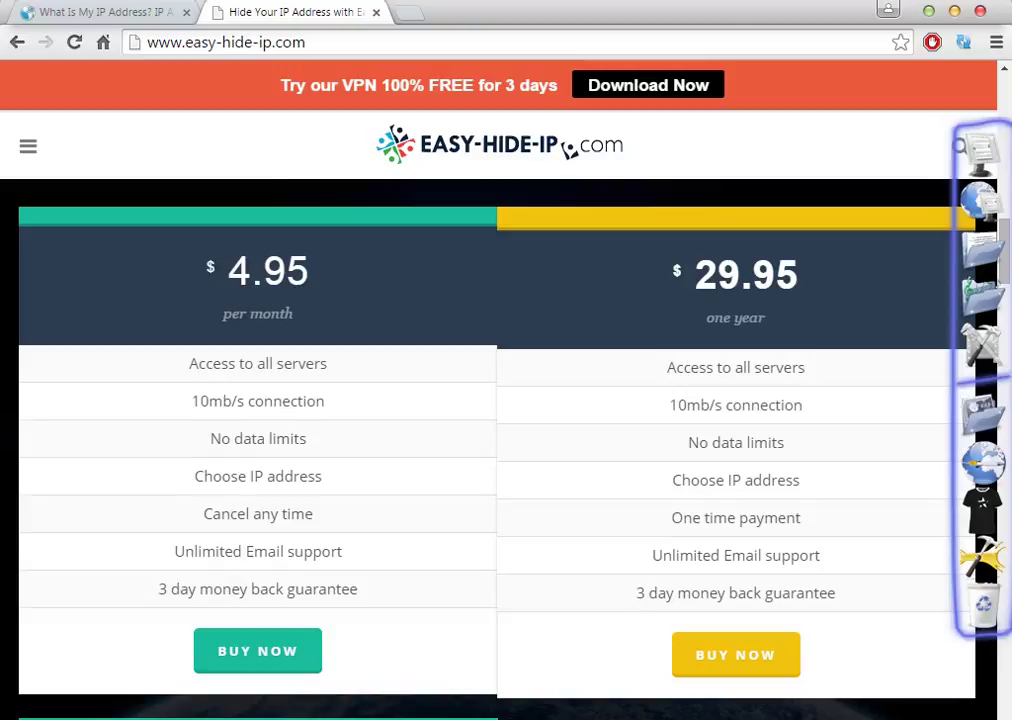
double_click(746, 274)
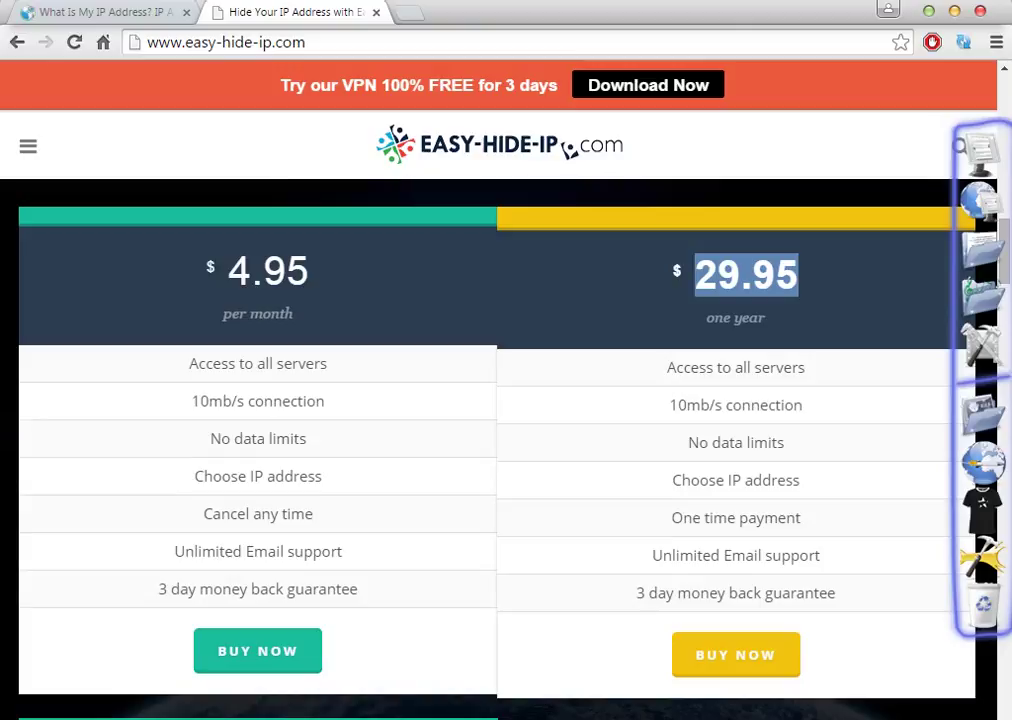
click(575, 213)
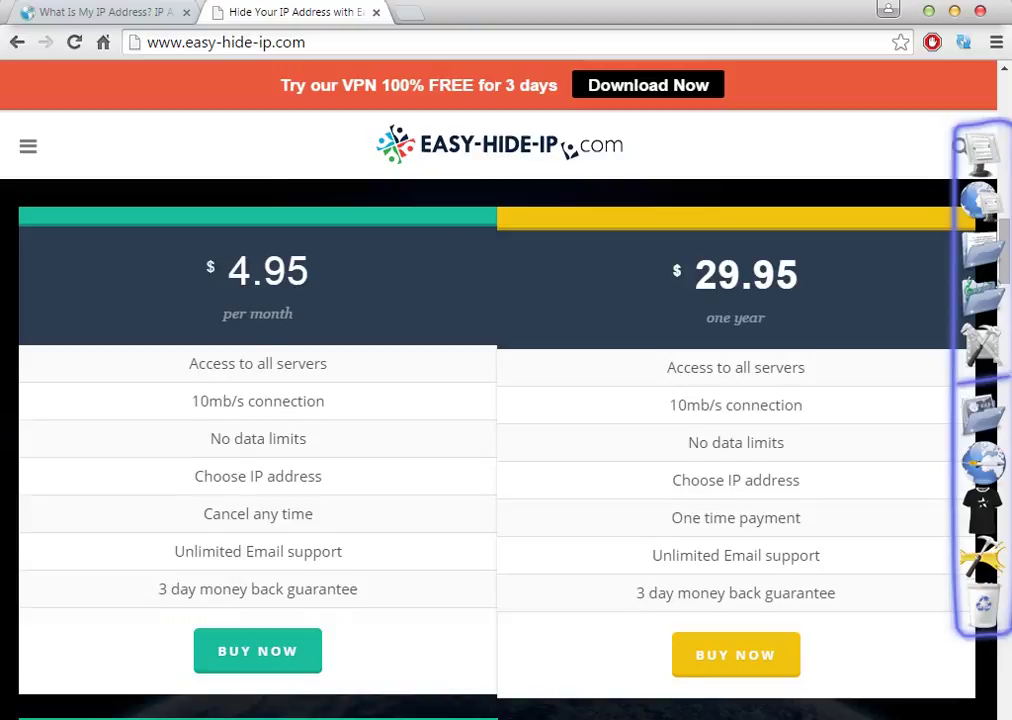
scroll(497, 450, down, 5)
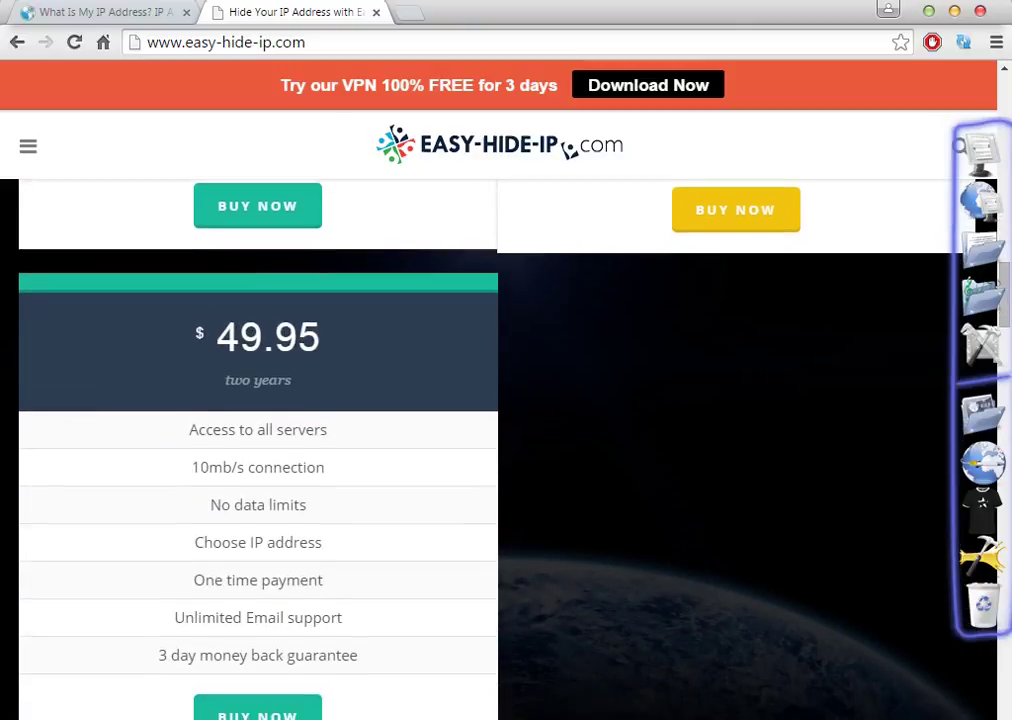
scroll(497, 450, down, 2)
scroll(497, 450, up, 2)
scroll(497, 450, up, 5)
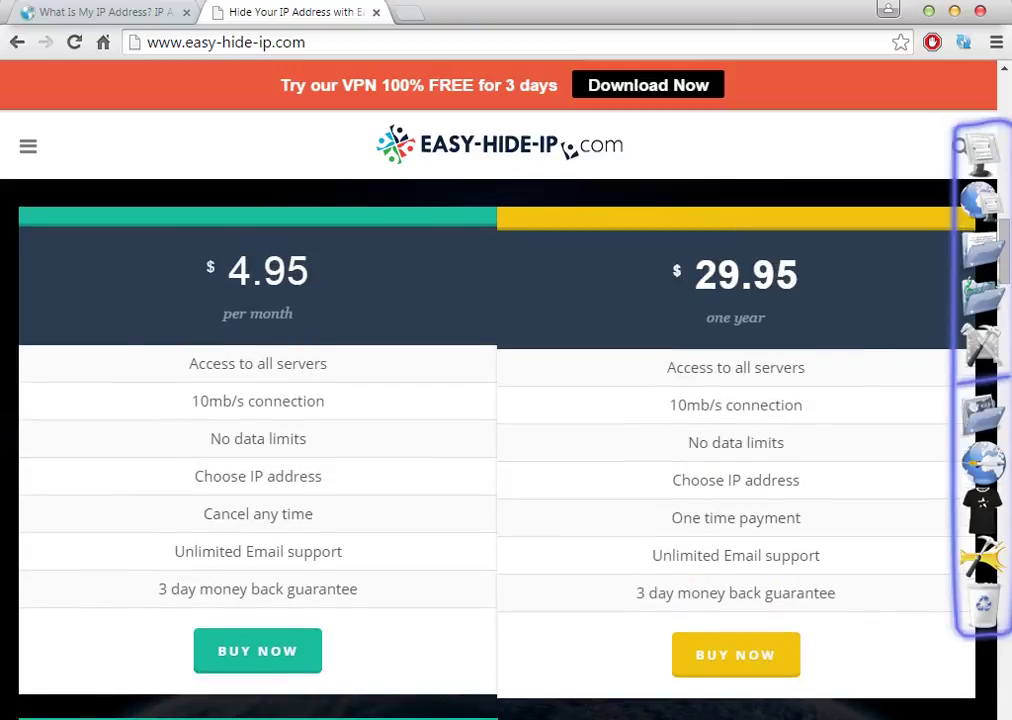
double_click(746, 275)
click(746, 275)
Browse the Easy-Hide-IP pricing plans, then switch back to the What Is My IP Address tab.
scroll(500, 400, down, 6)
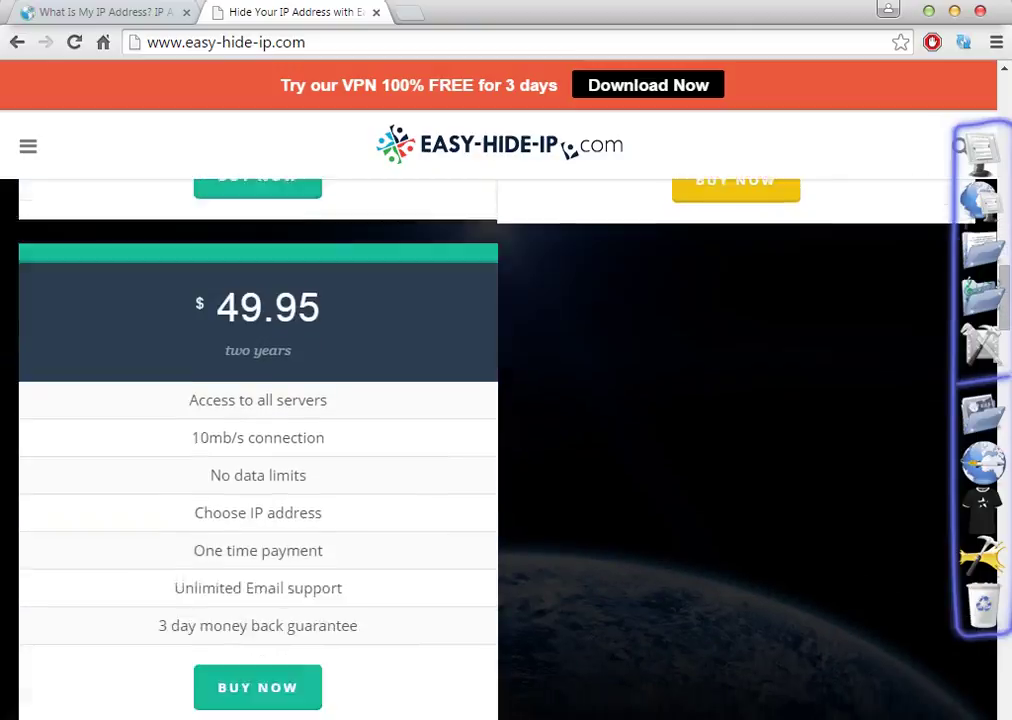
scroll(500, 400, up, 1)
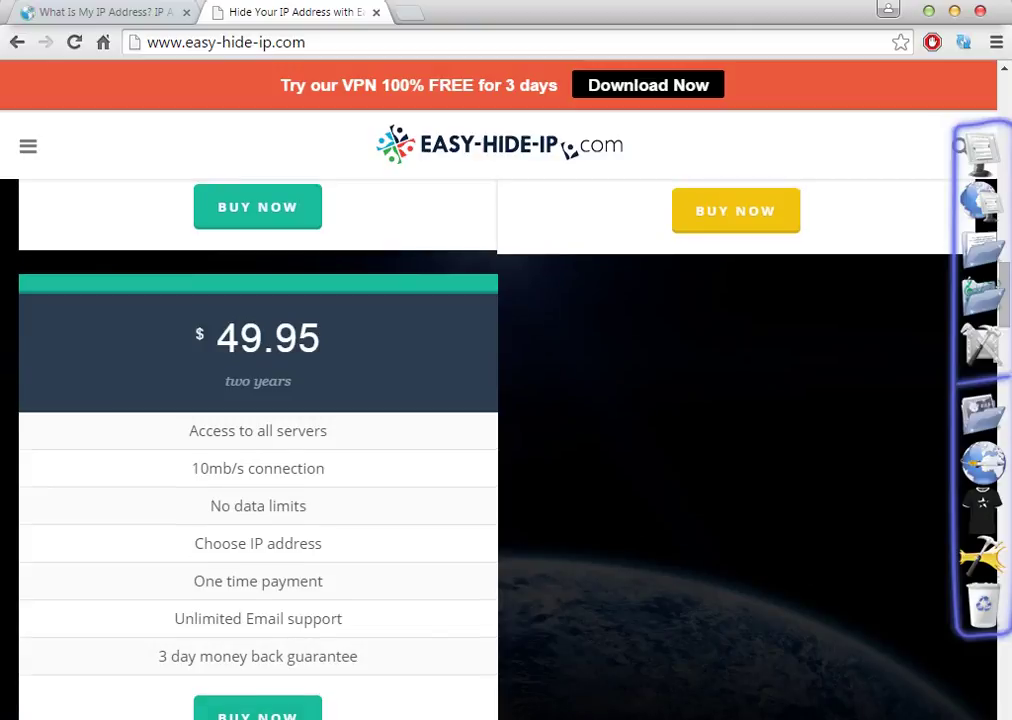
scroll(500, 400, up, 3)
scroll(500, 400, up, 2)
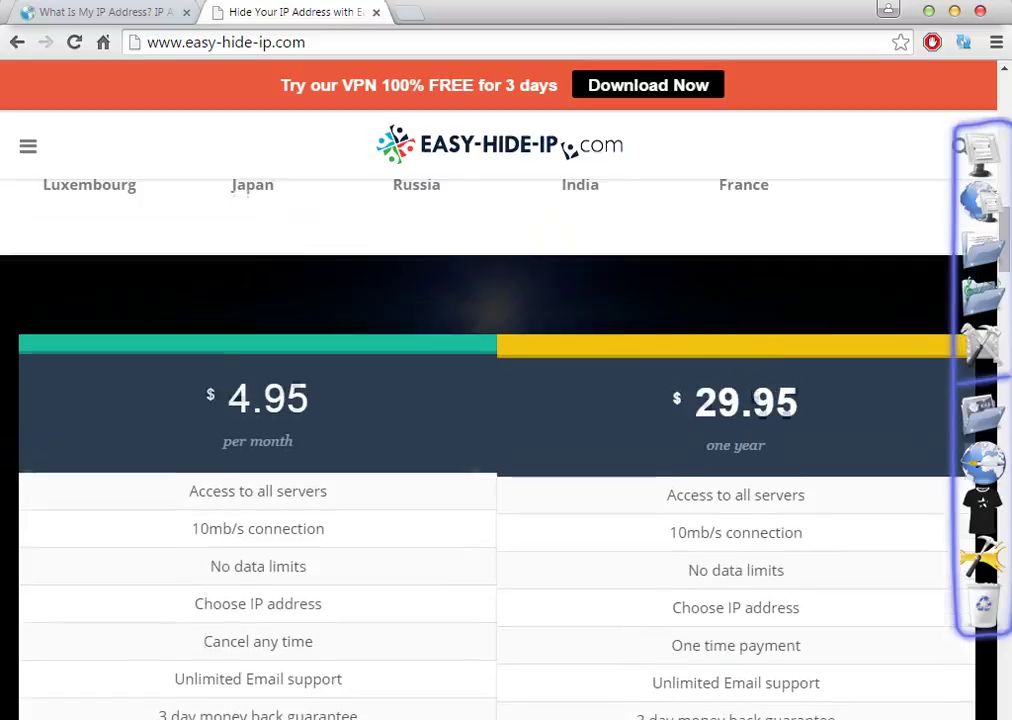
scroll(500, 400, down, 1)
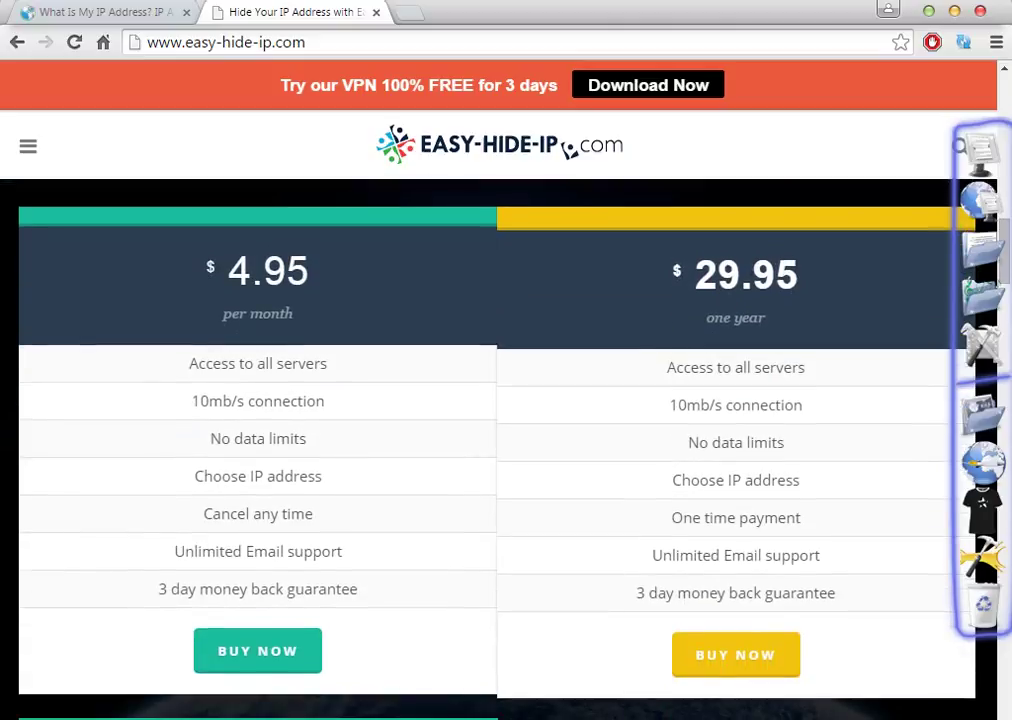
scroll(500, 400, down, 4)
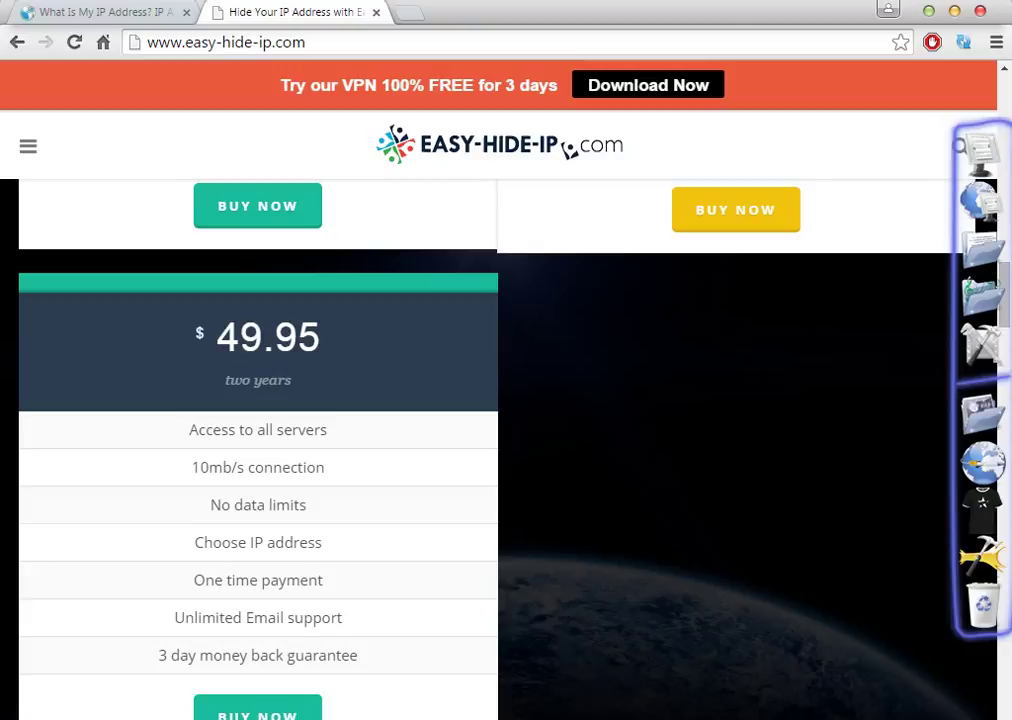
scroll(500, 400, up, 5)
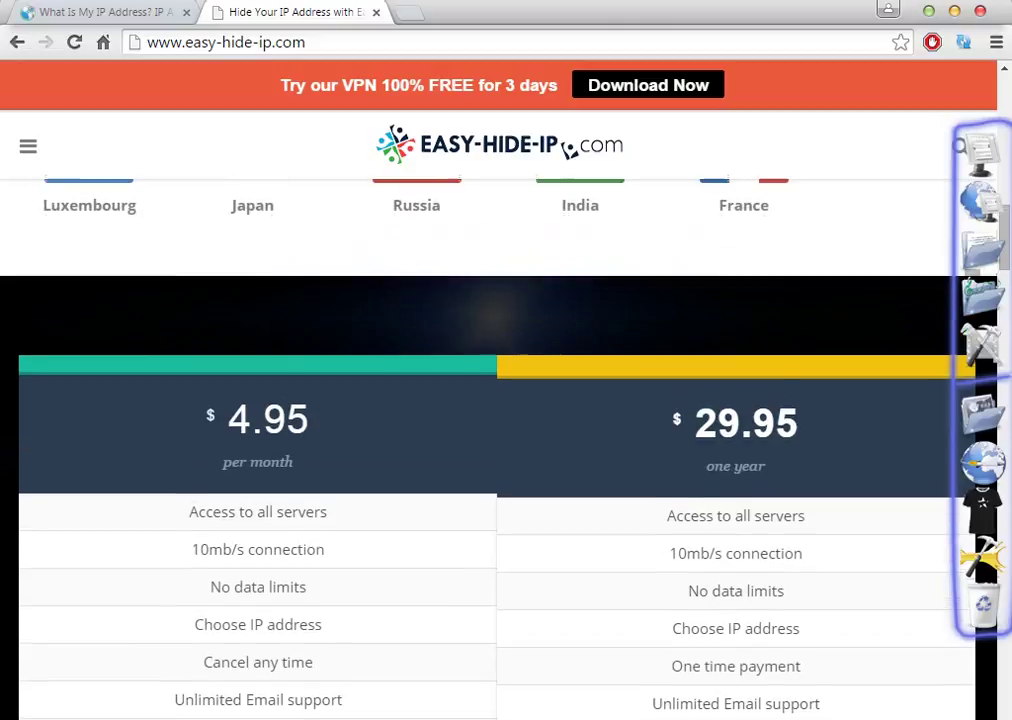
scroll(500, 400, down, 2)
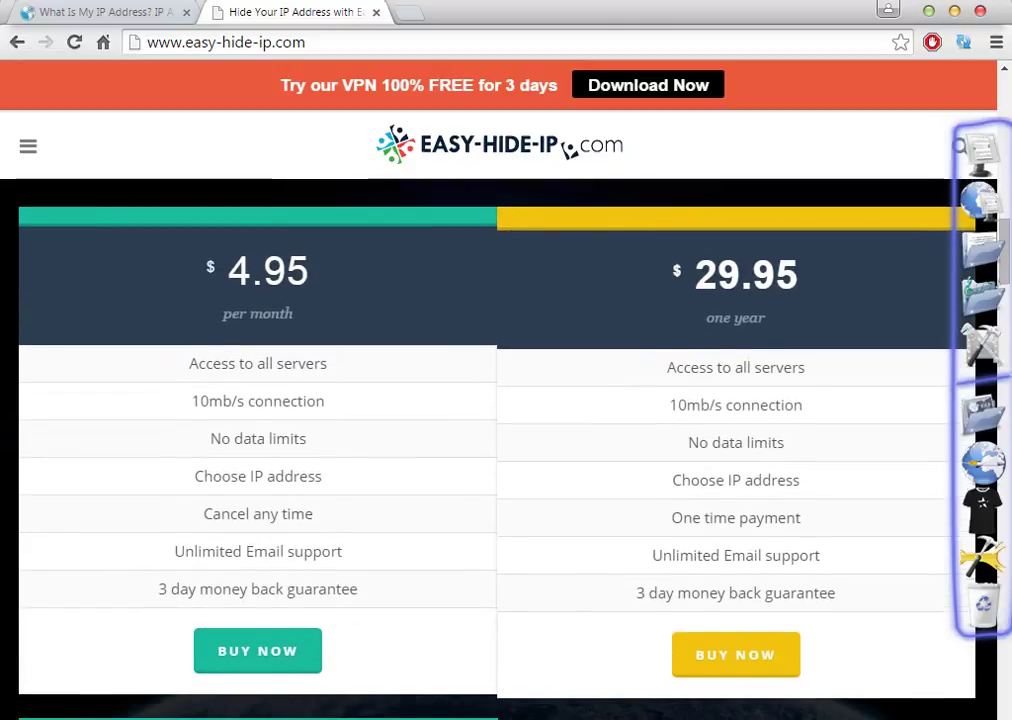
scroll(500, 400, down, 2)
scroll(500, 400, up, 4)
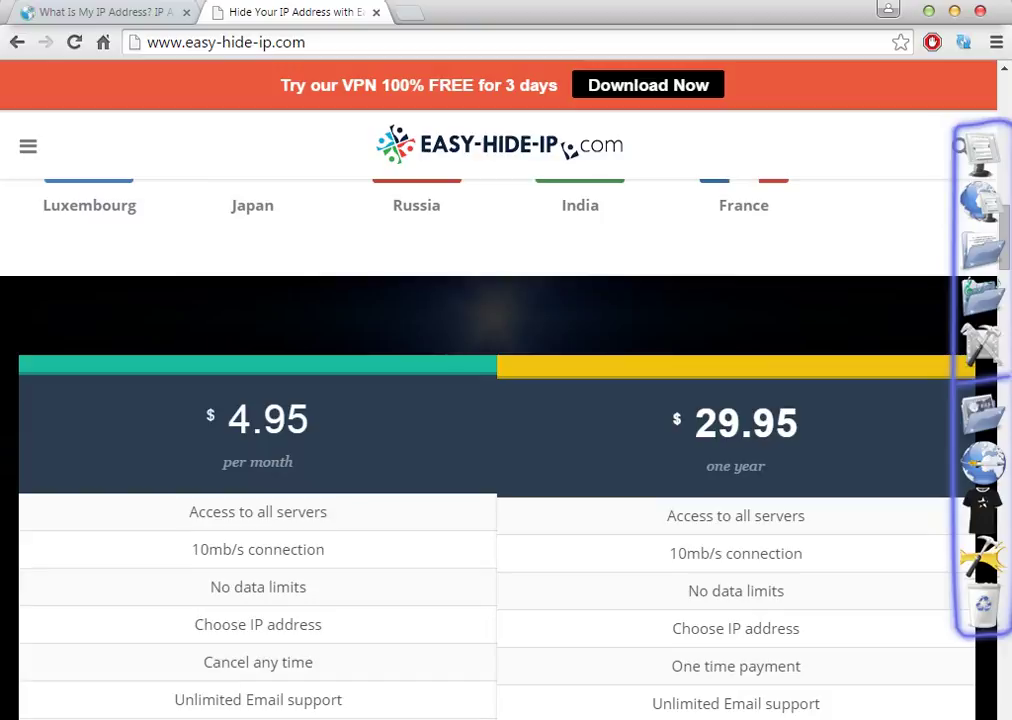
scroll(500, 420, down, 2)
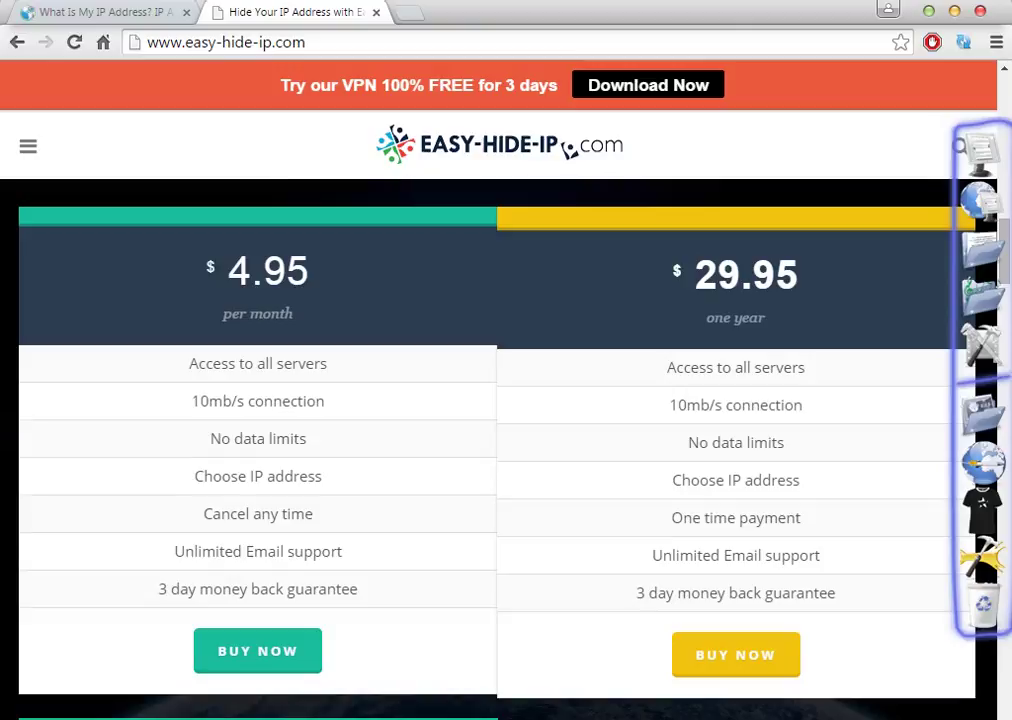
key(ctrl+shift+Tab)
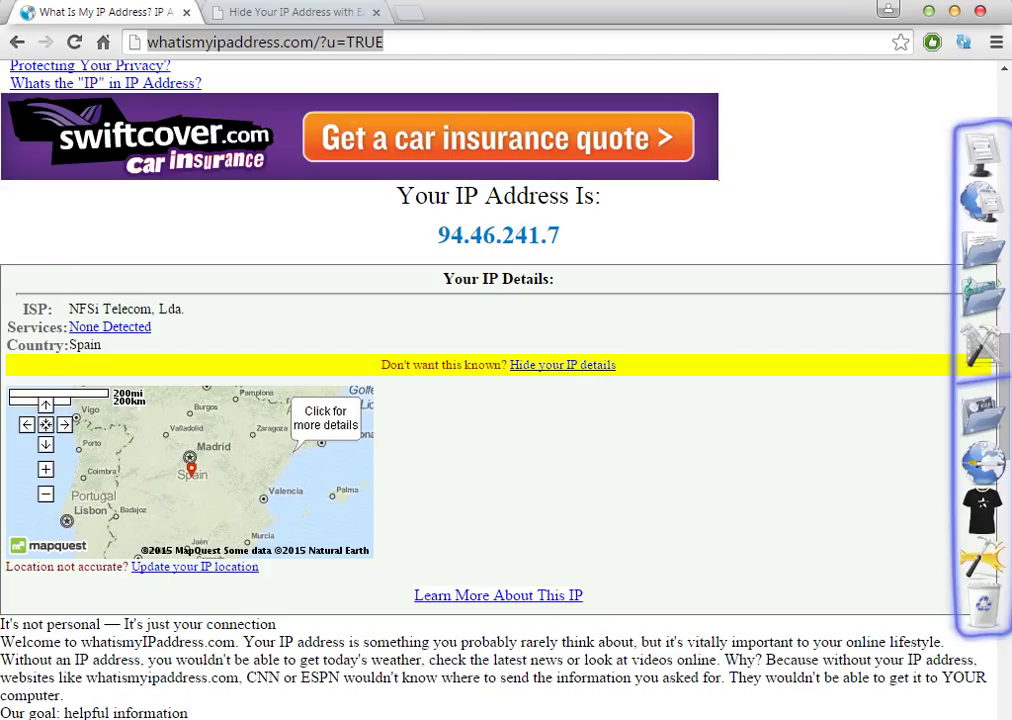
Reload whatismyipaddress.com repeatedly, watching the IP alternate between 94.46.241.6 and 94.46.241.7.
key(F5)
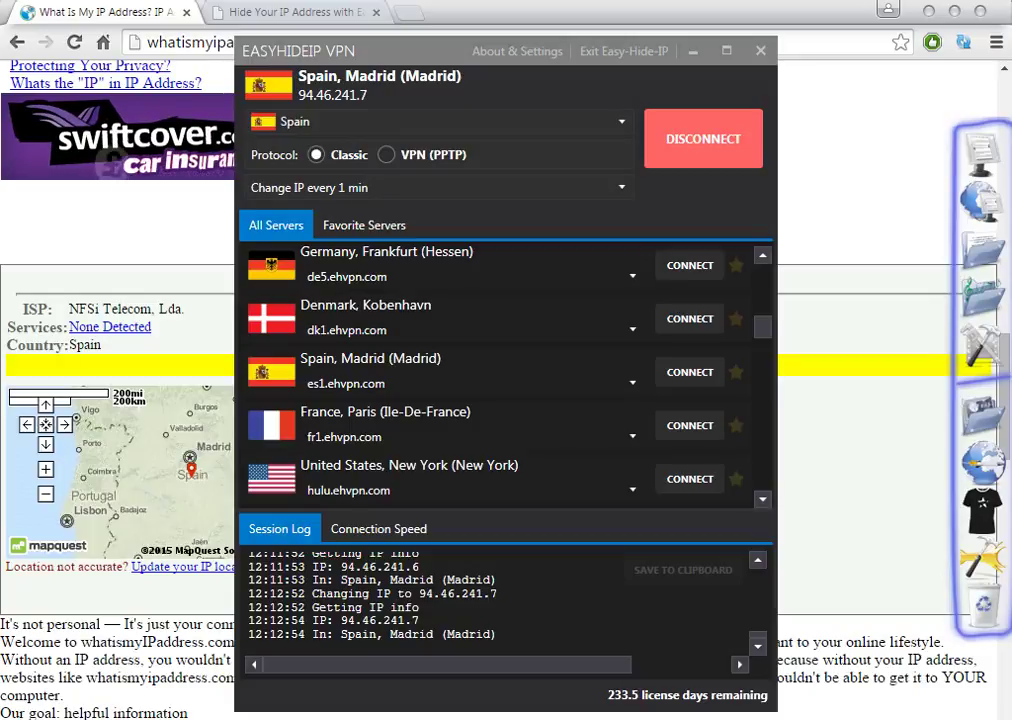
key(alt+Tab)
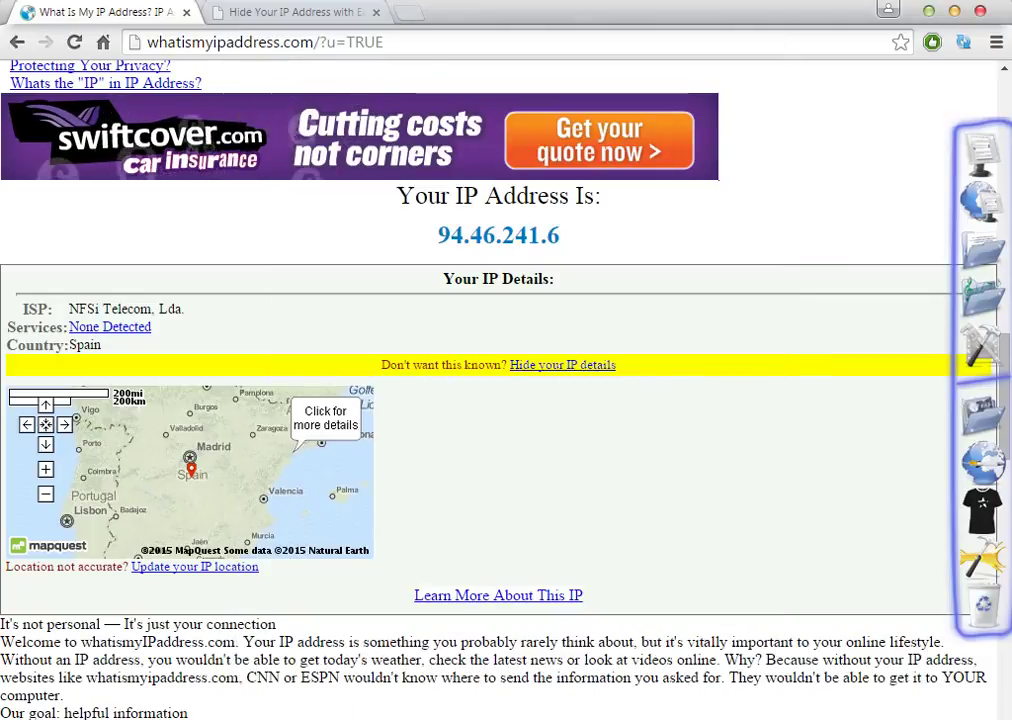
key(F5)
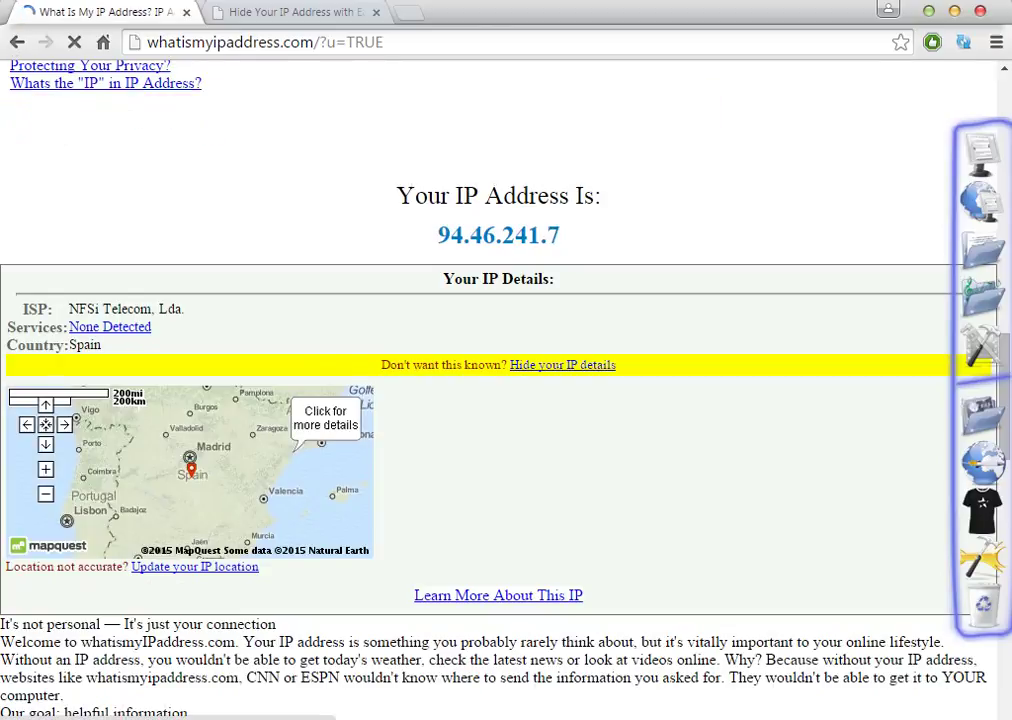
key(F5)
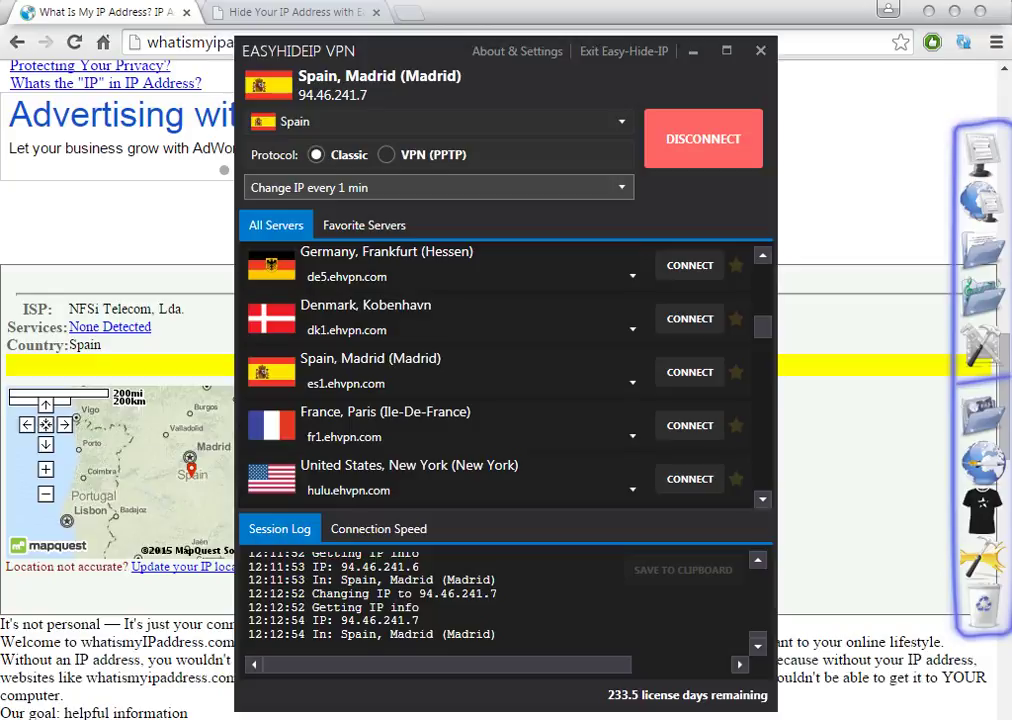
Change the IP rotation from every 1 min to Never change IP.
click(438, 187)
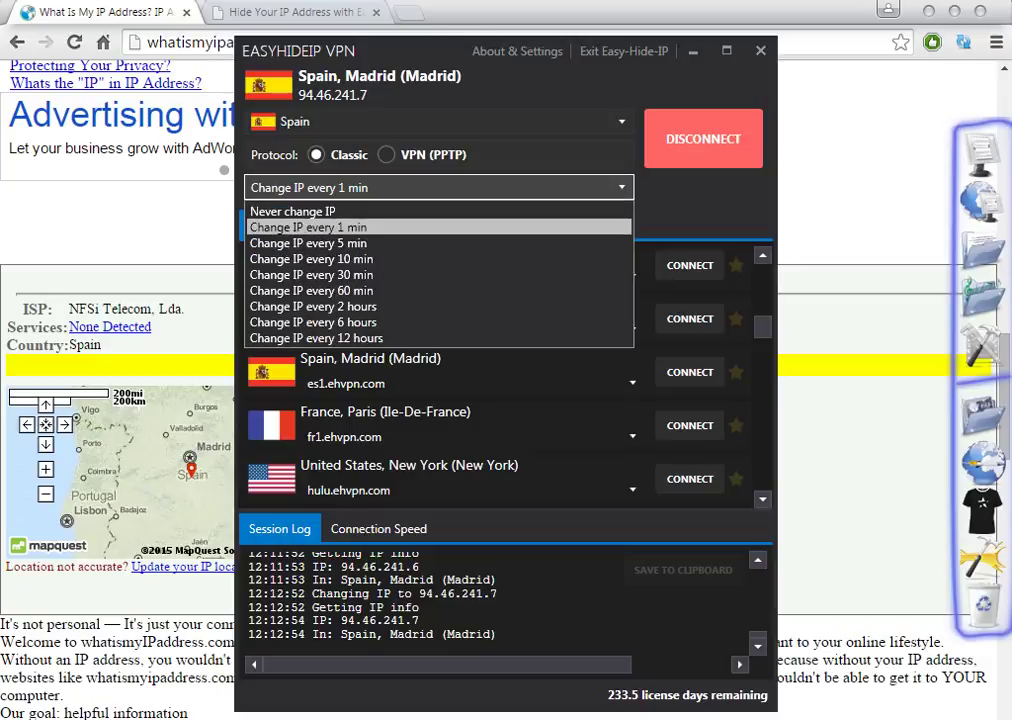
key(Escape)
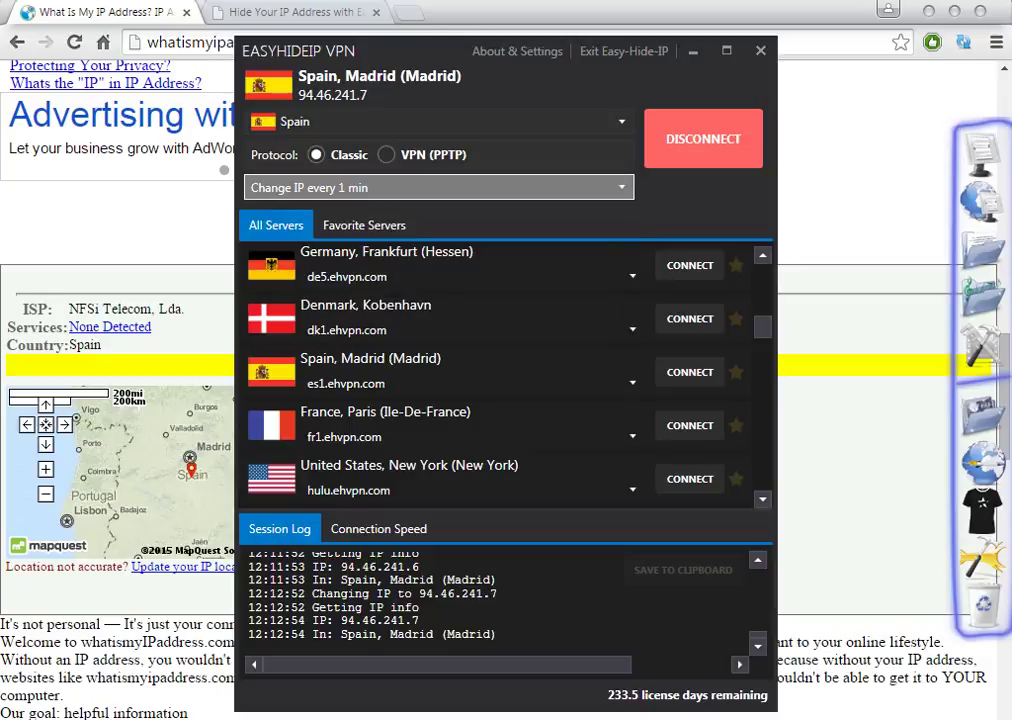
key(alt+Down)
key(Up)
key(Return)
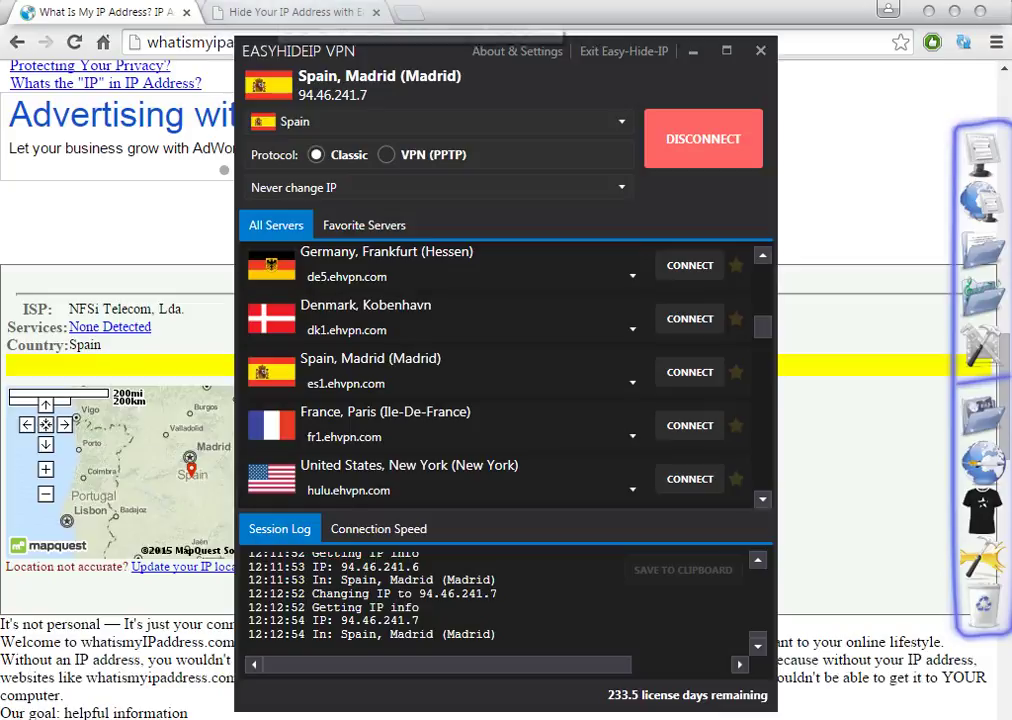
click(290, 12)
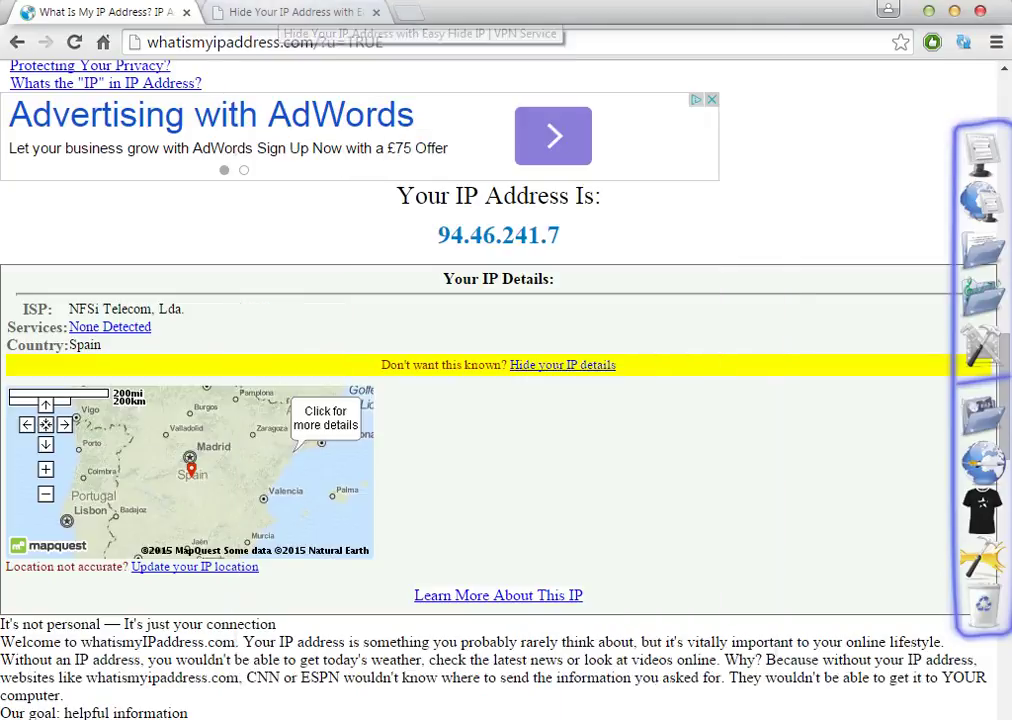
Scroll easy-hide-ip.com down to the OUR LOCATIONS grid of 17 server countries.
scroll(500, 400, down, 10)
scroll(400, 400, up, 7)
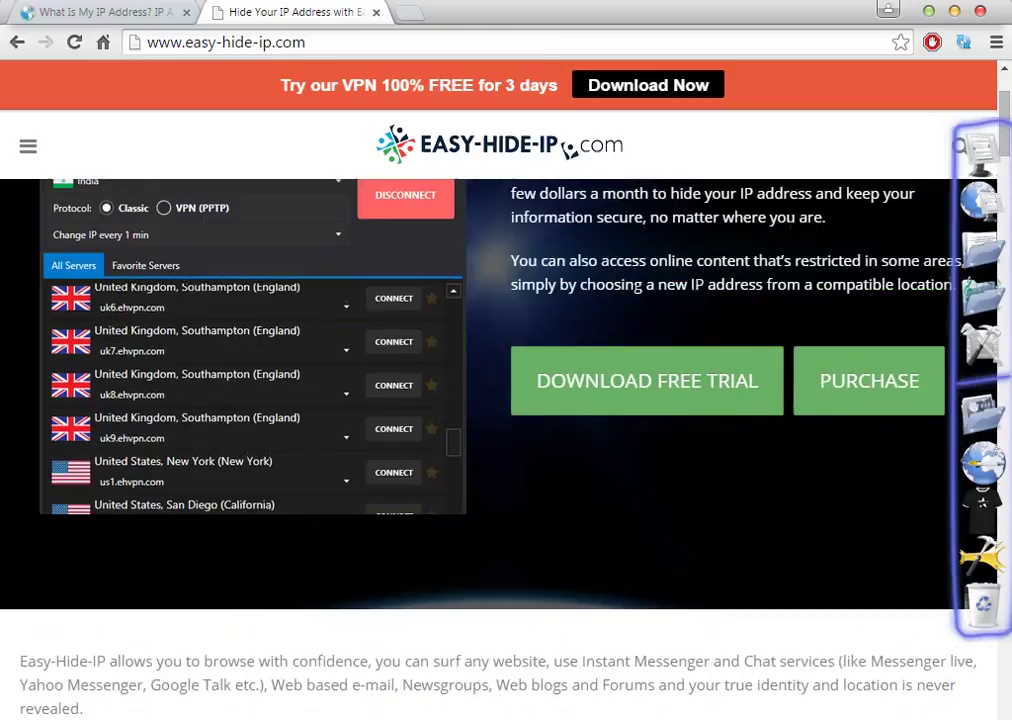
scroll(400, 400, down, 5)
scroll(480, 420, down, 4)
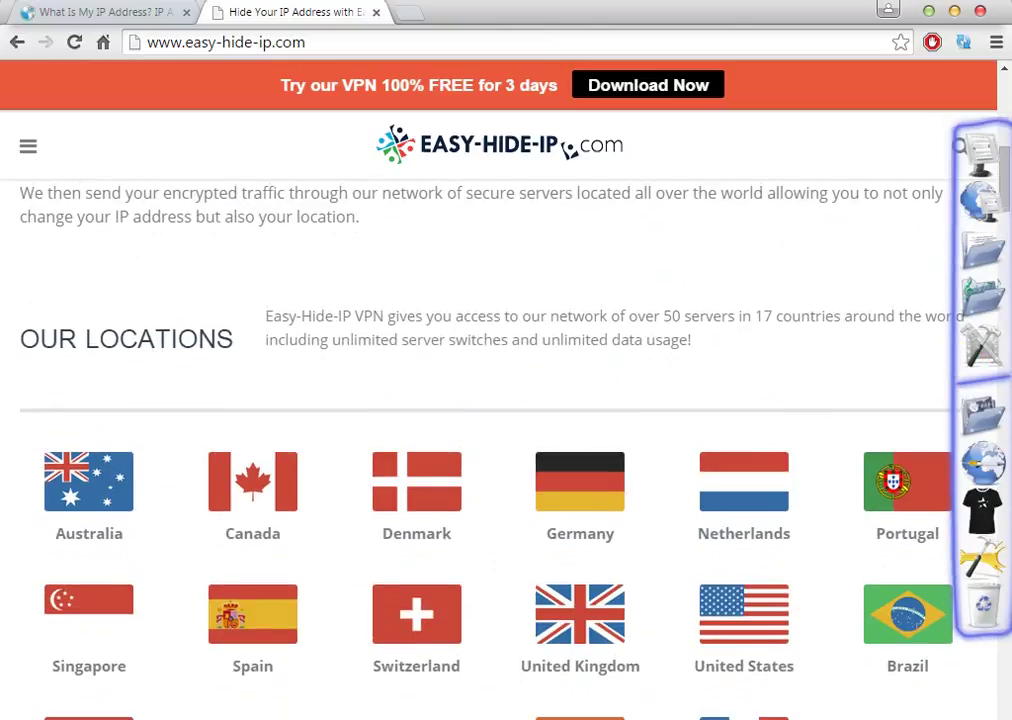